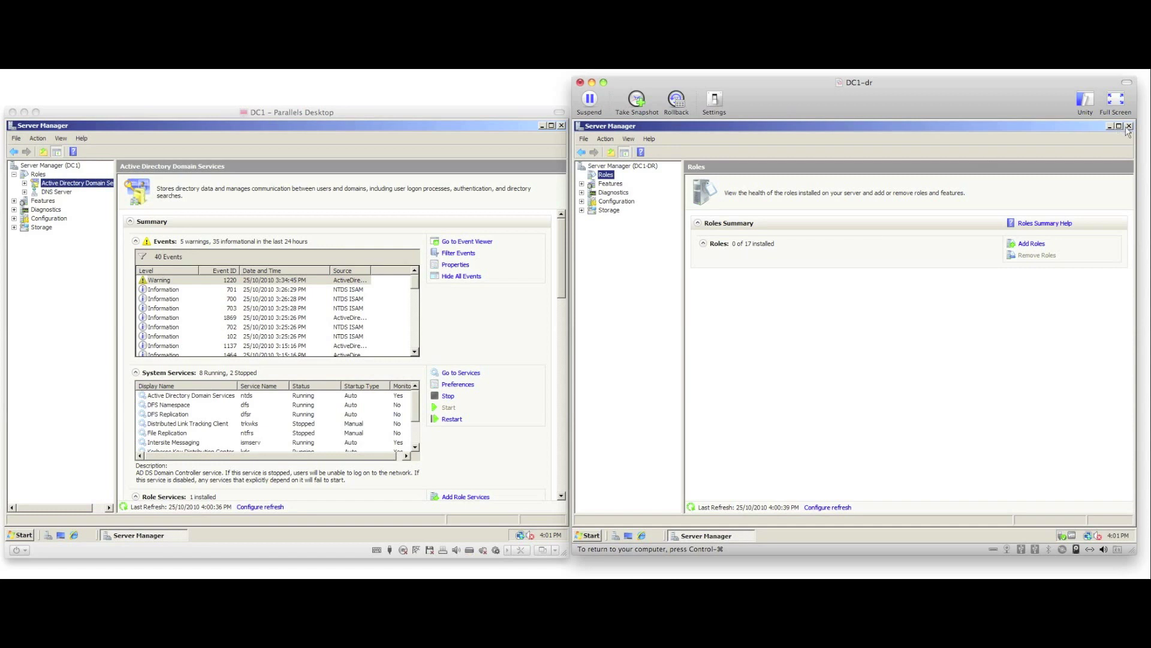
Close Server Manager on DC1-dr, minimize it on DC1, and bring up DC1-dr's Start menu.
left_click(1129, 126)
left_click(541, 127)
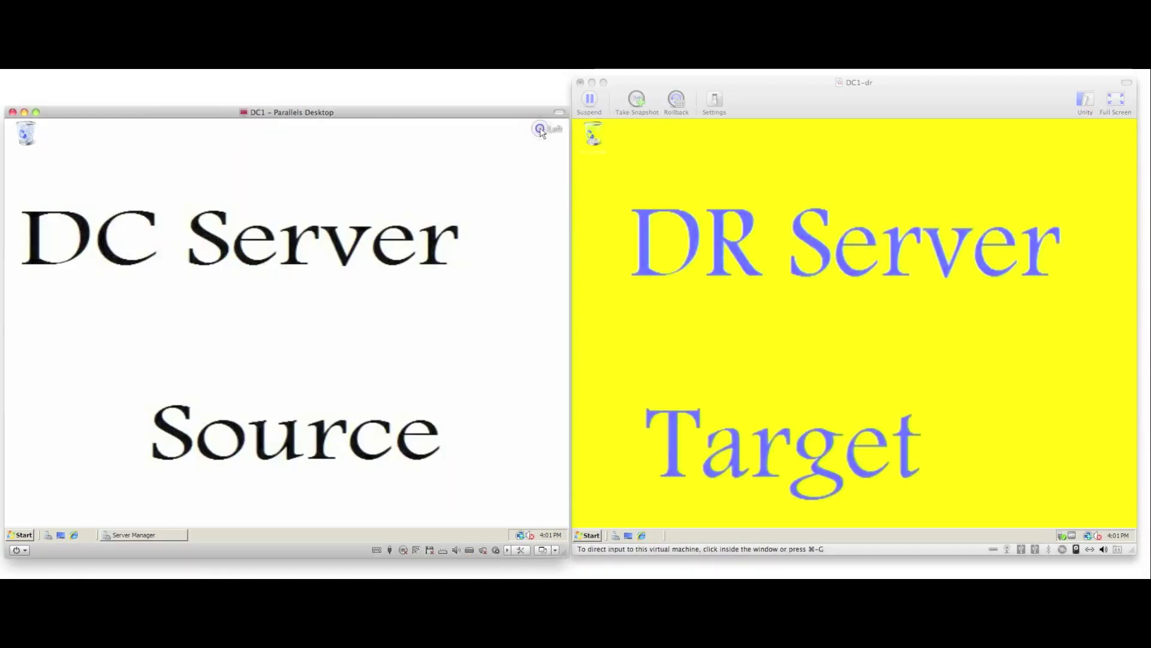
left_click(588, 536)
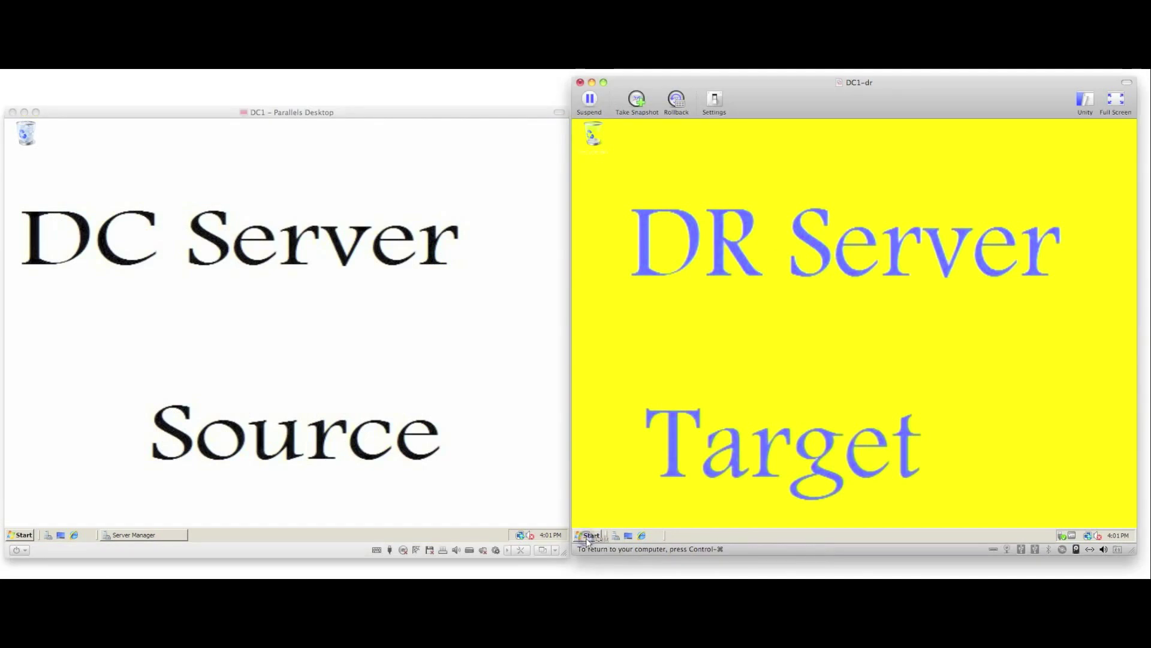
Launch the Failover Manager, set dc1 as source with its login, and dc1-dr as target.
left_click(626, 373)
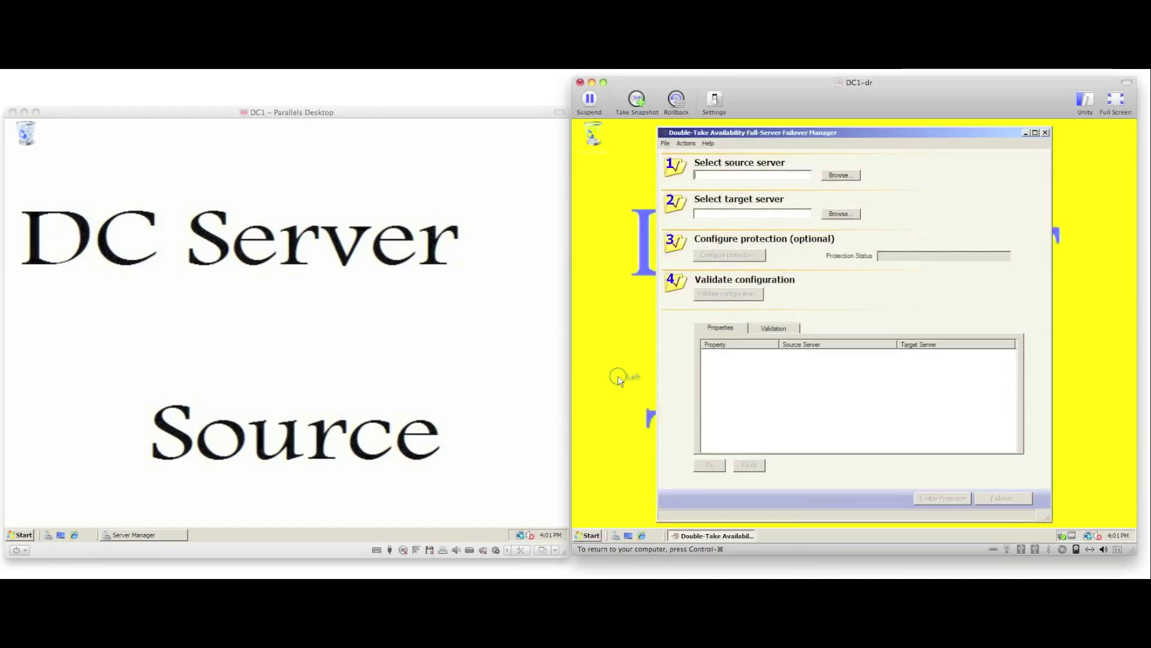
left_click(701, 177)
type("dc1")
key("Tab")
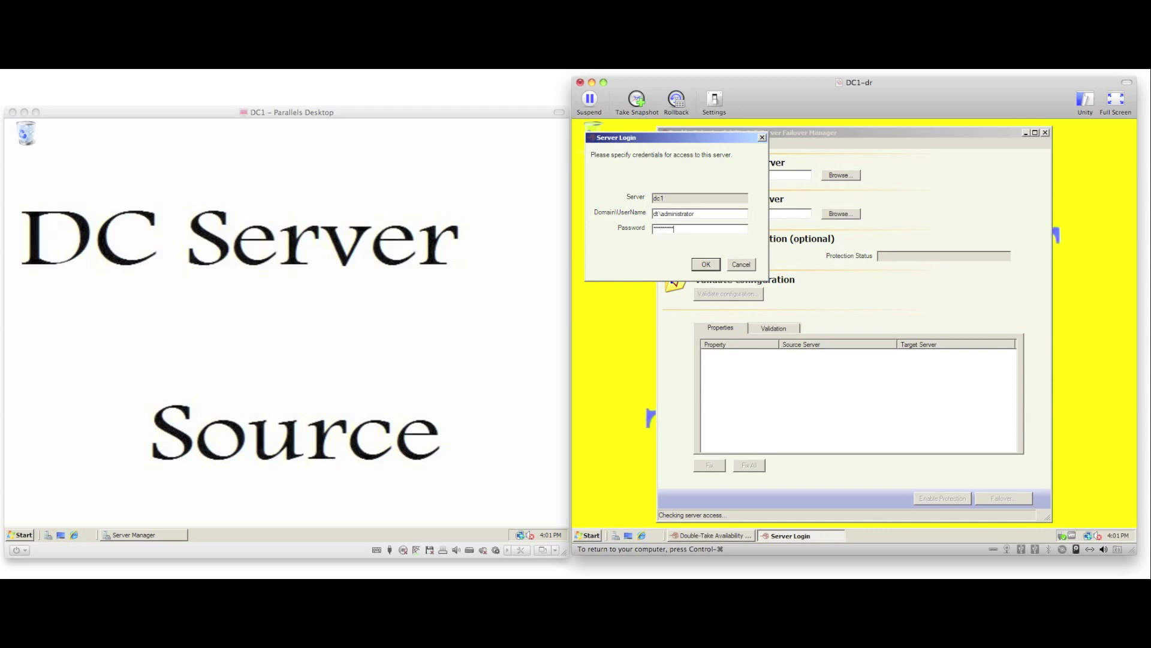
key("Return")
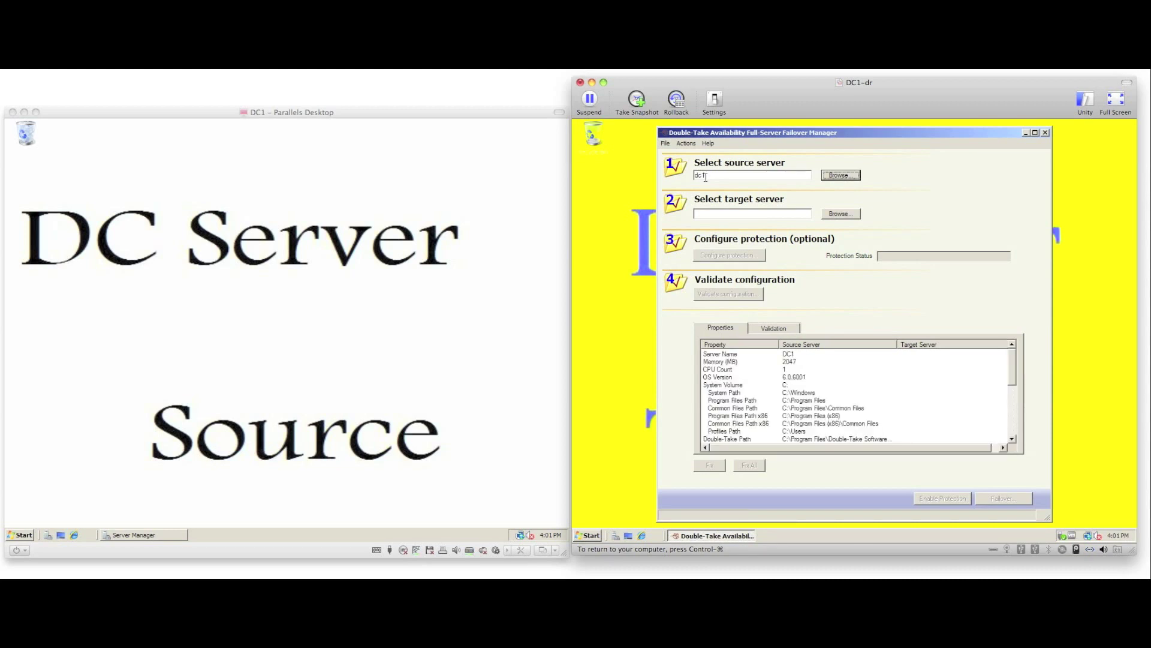
left_click(716, 213)
type("dc1-dr")
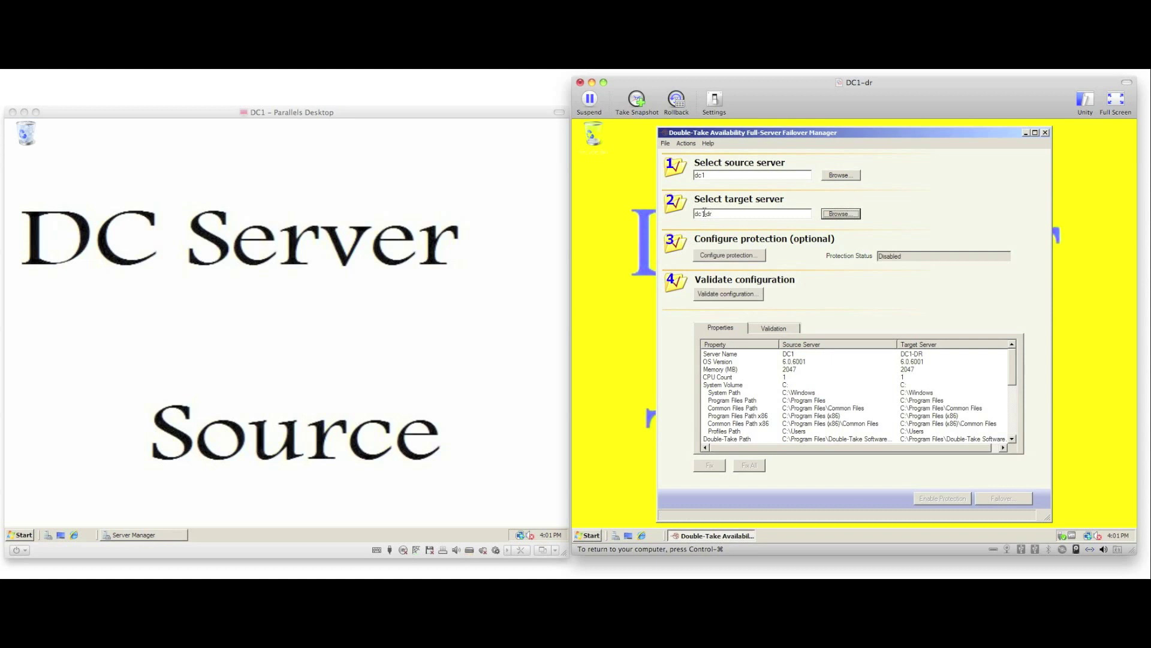
Schedule periodic snapshots to start at 4:00:00 PM on 25/10/2010 in the protection settings.
left_click(720, 257)
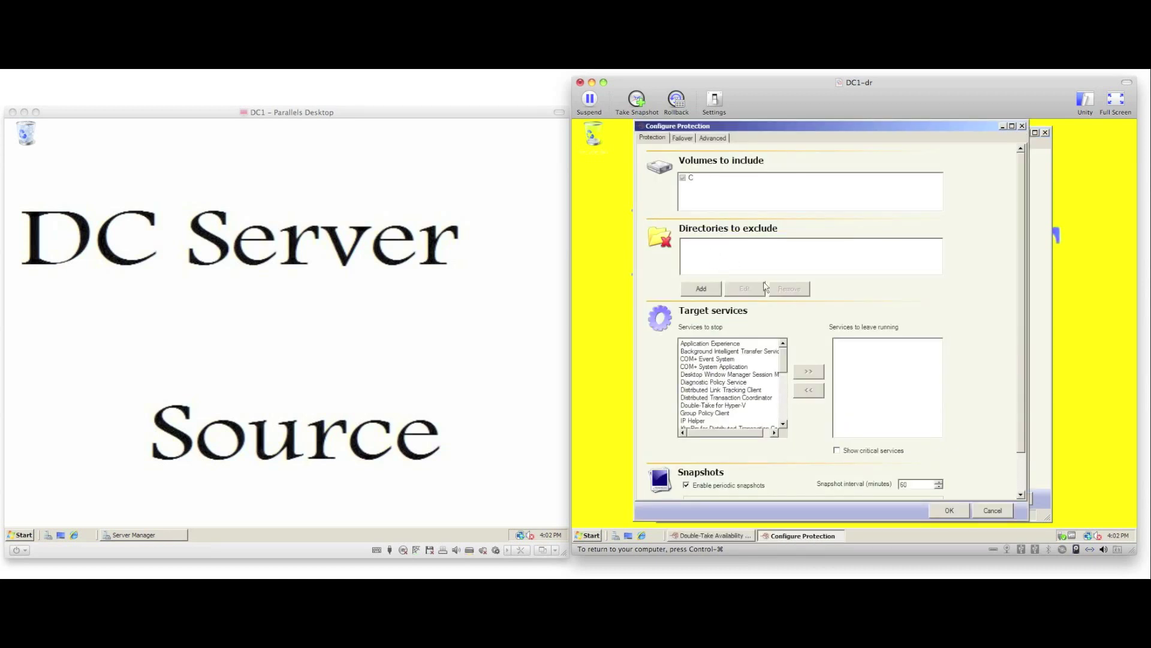
left_click_drag(1018, 359, 1021, 402)
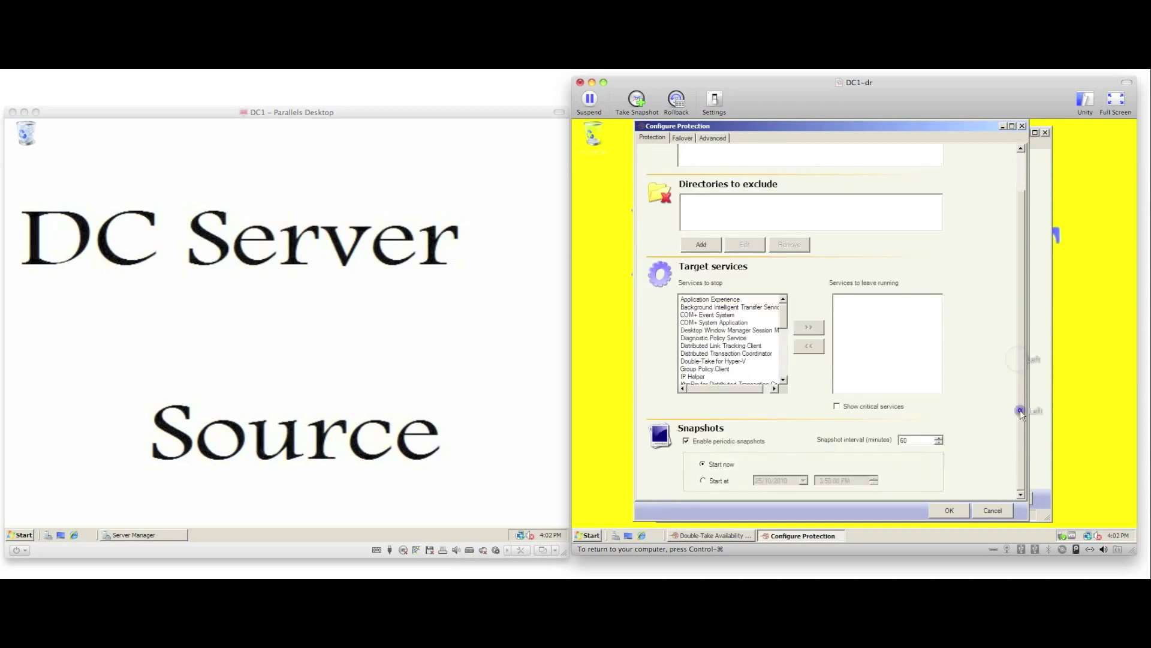
left_click(701, 481)
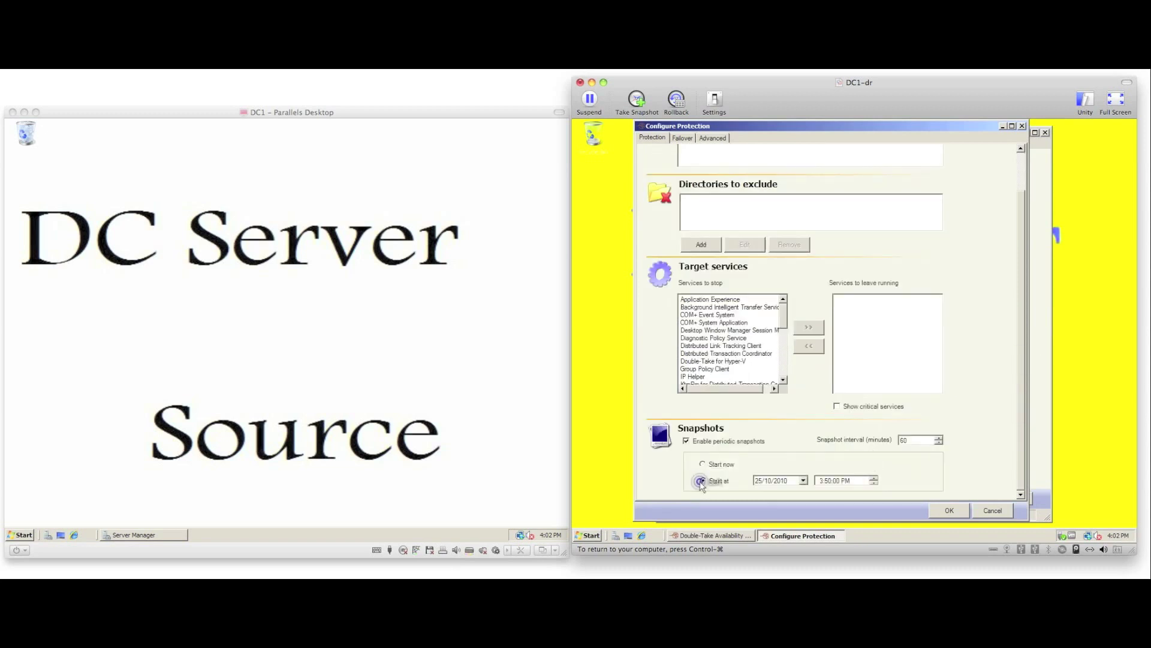
left_click(821, 480)
type("4")
left_click(940, 510)
left_click_drag(1019, 318, 1015, 245)
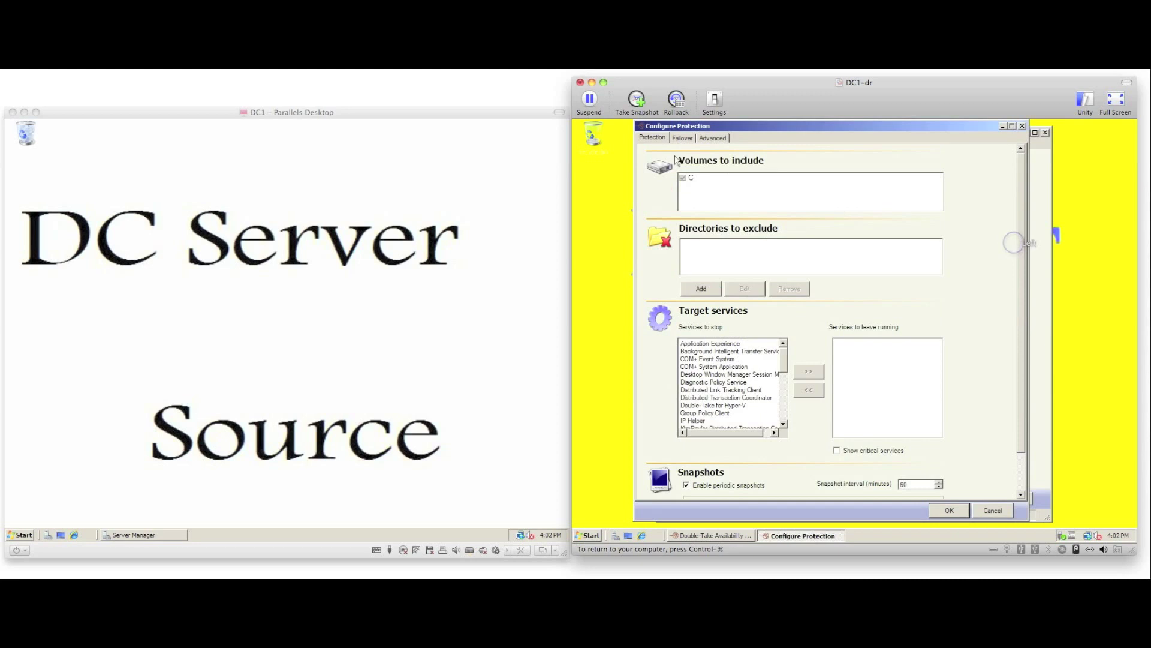
Set the monitor interval to 6 seconds and missed intervals to 20, keeping manual intervention required.
left_click(683, 138)
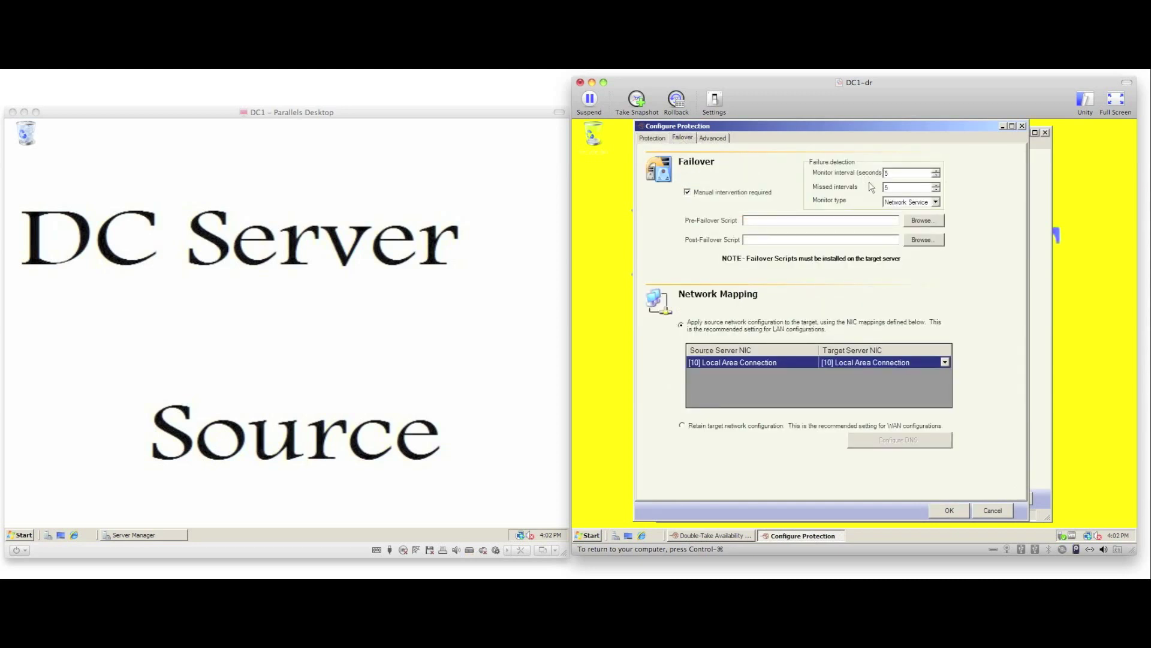
left_click_drag(909, 174, 870, 186)
type("6")
type("20")
left_click(694, 193)
left_click(688, 193)
Try mapping the source NIC to None and retaining the target's network configuration.
left_click(943, 363)
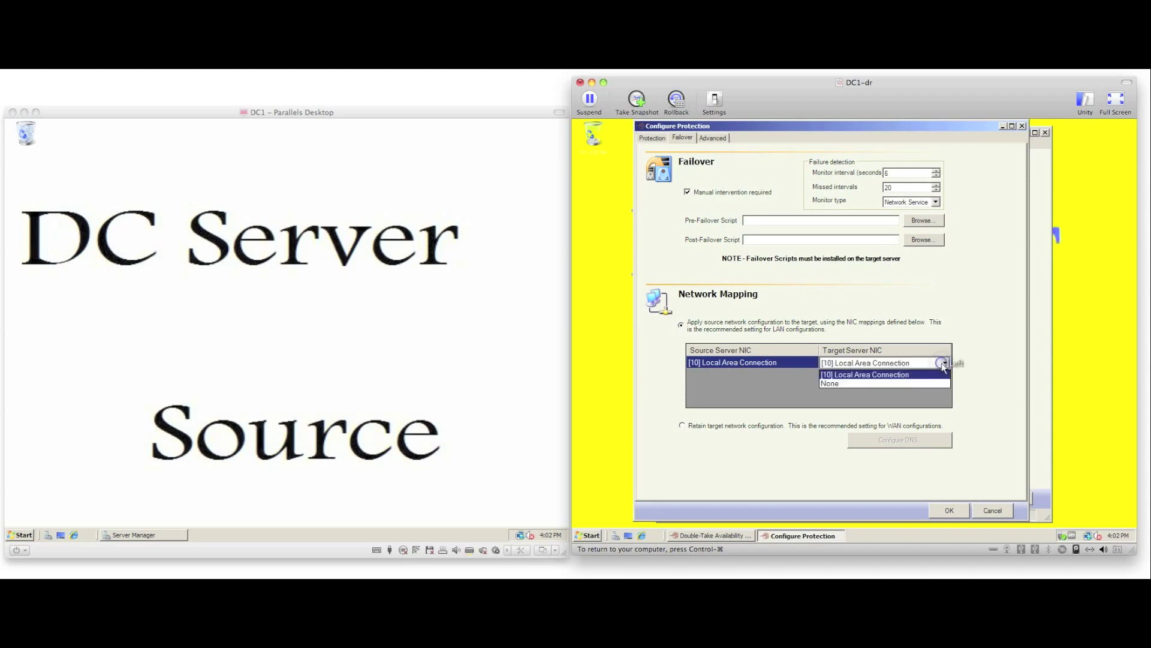
left_click(944, 363)
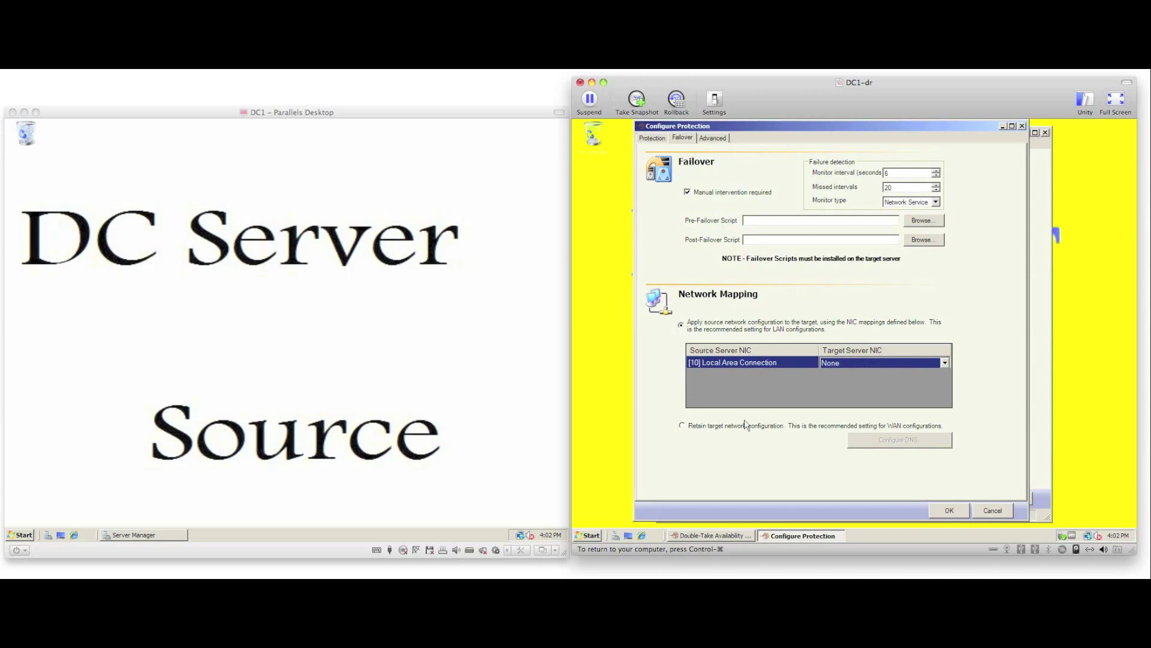
left_click(682, 425)
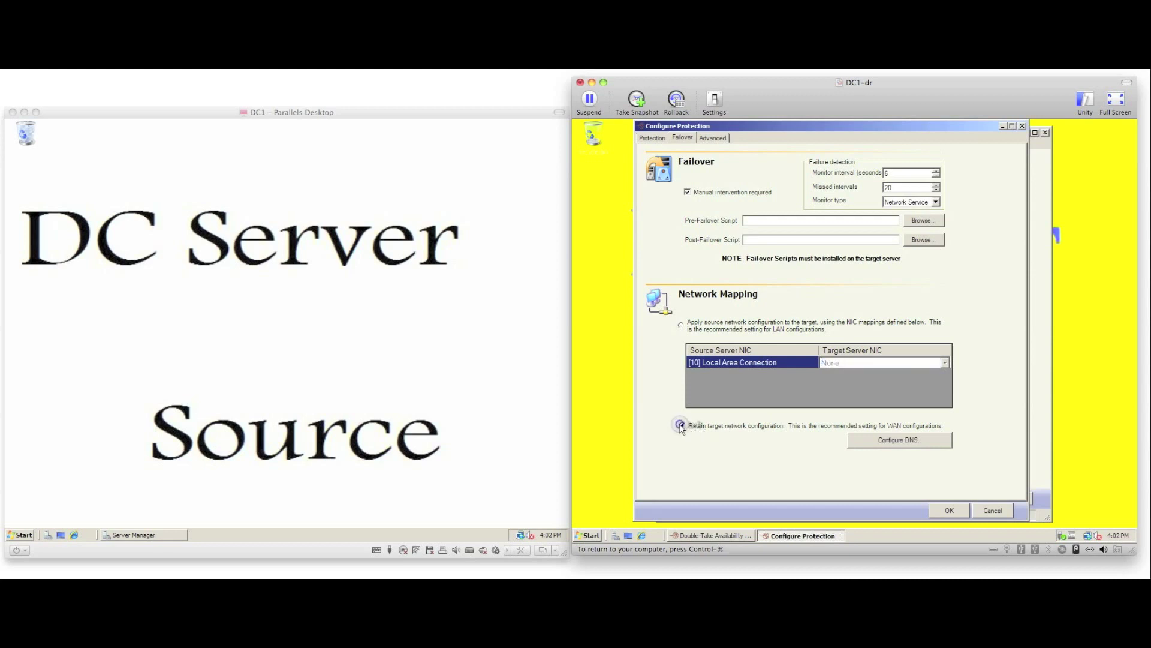
Fill in DNS update settings for 10.1.1.10 via server 10.1.1.1 with account credentials, then cancel them.
left_click(888, 440)
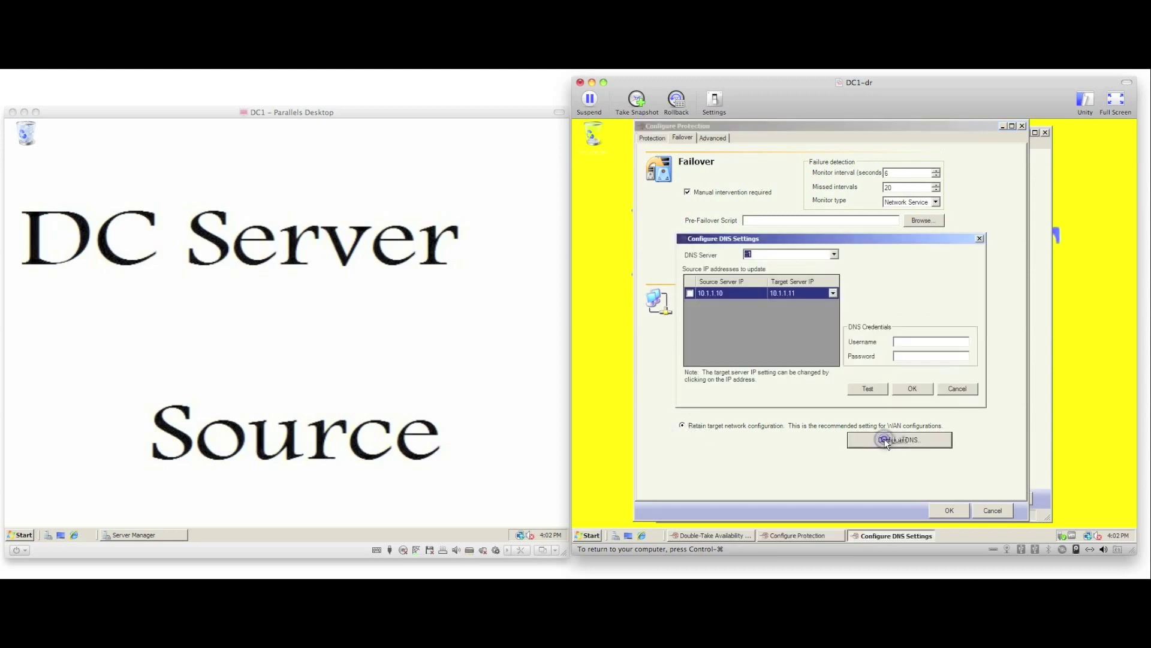
left_click(689, 295)
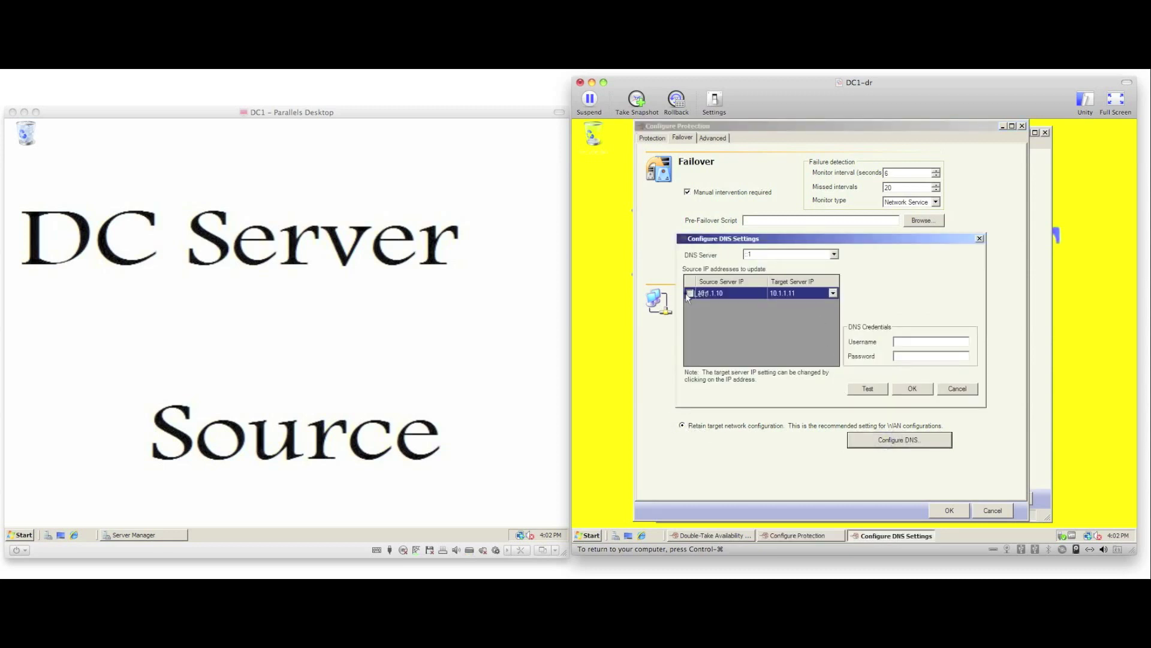
left_click(834, 254)
left_click(830, 280)
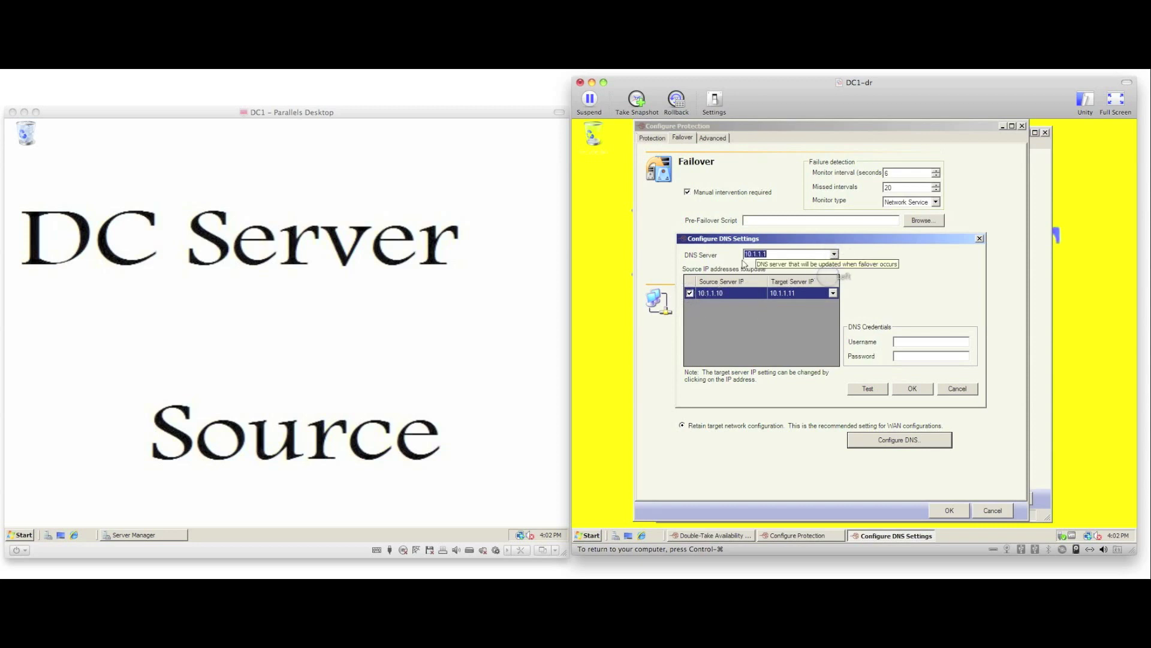
left_click(904, 343)
type("dt\\administrator•••")
left_click(831, 255)
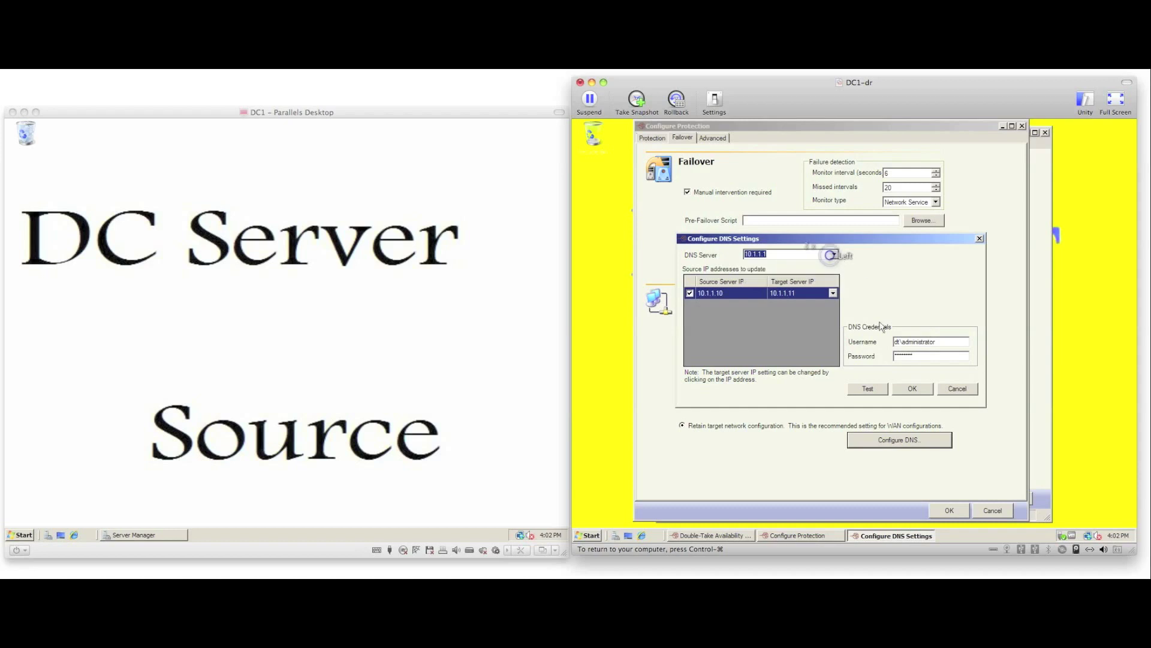
left_click(949, 387)
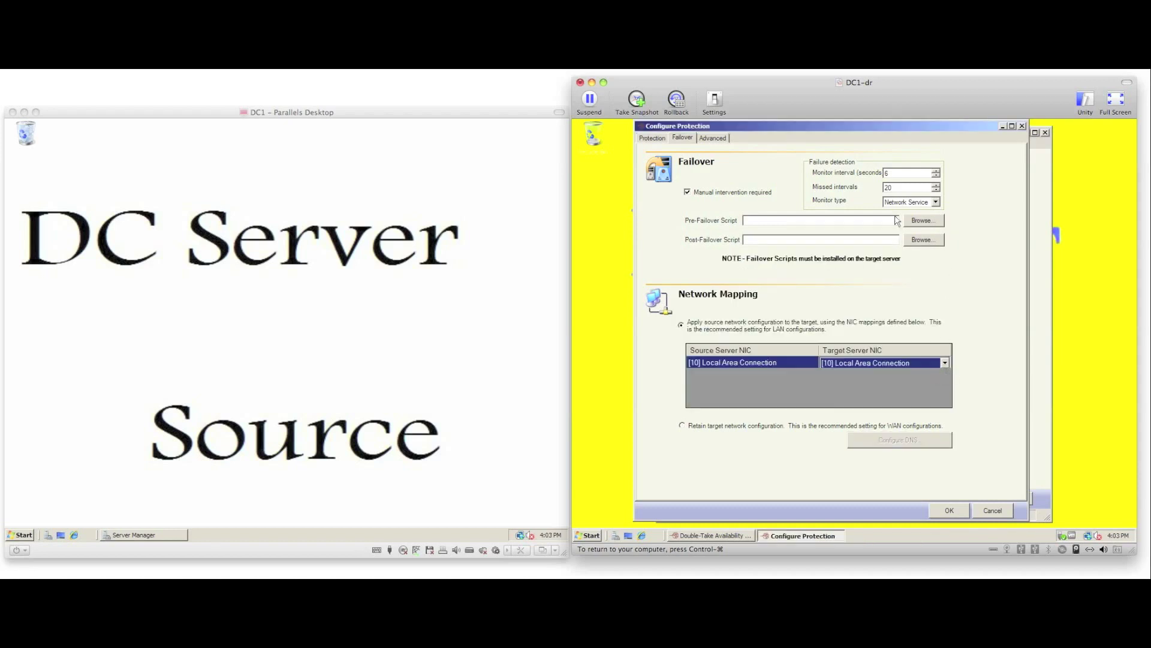
On the Advanced settings keep the Default route, lower compression toward Minimum, and enable compression.
left_click(705, 142)
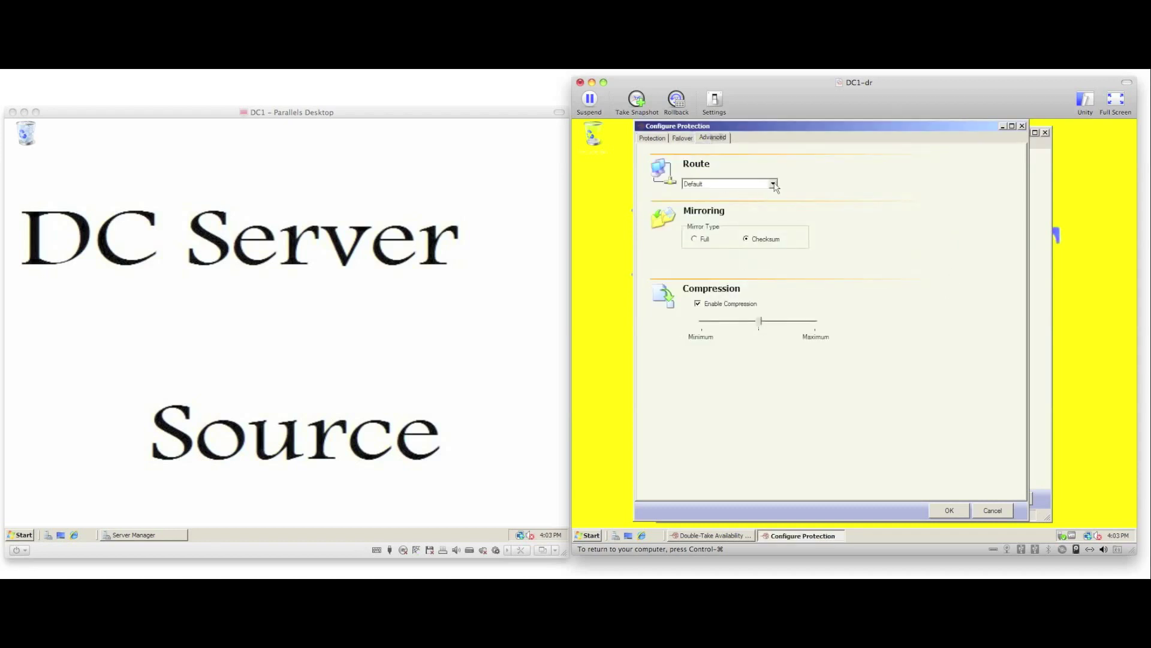
left_click(771, 184)
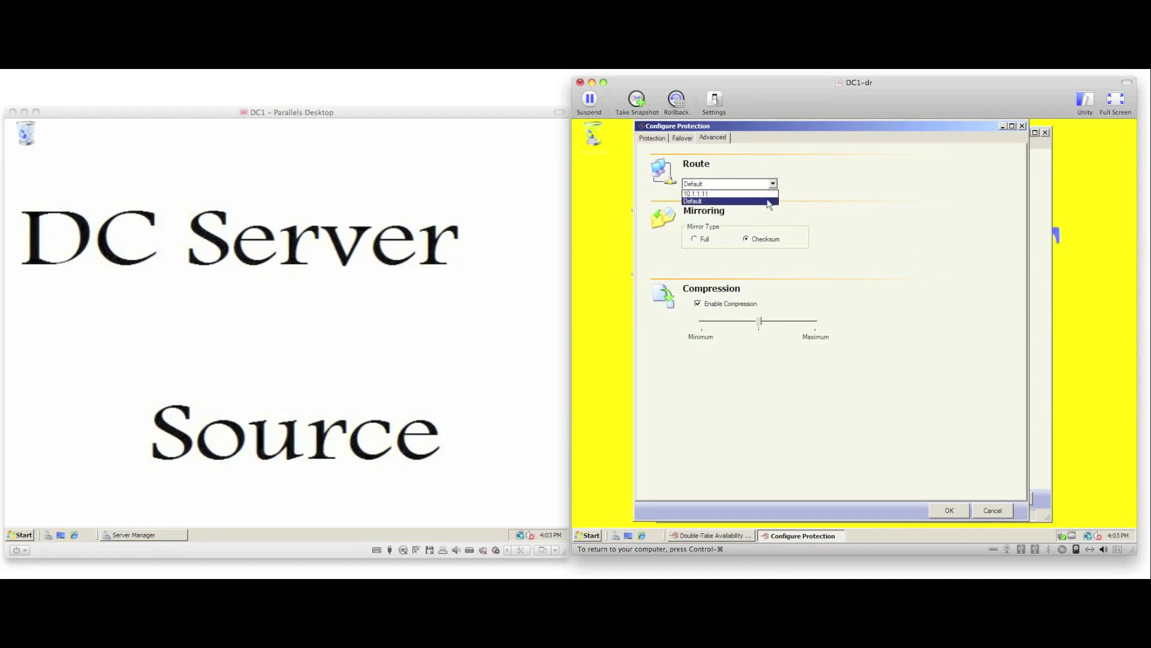
left_click(768, 201)
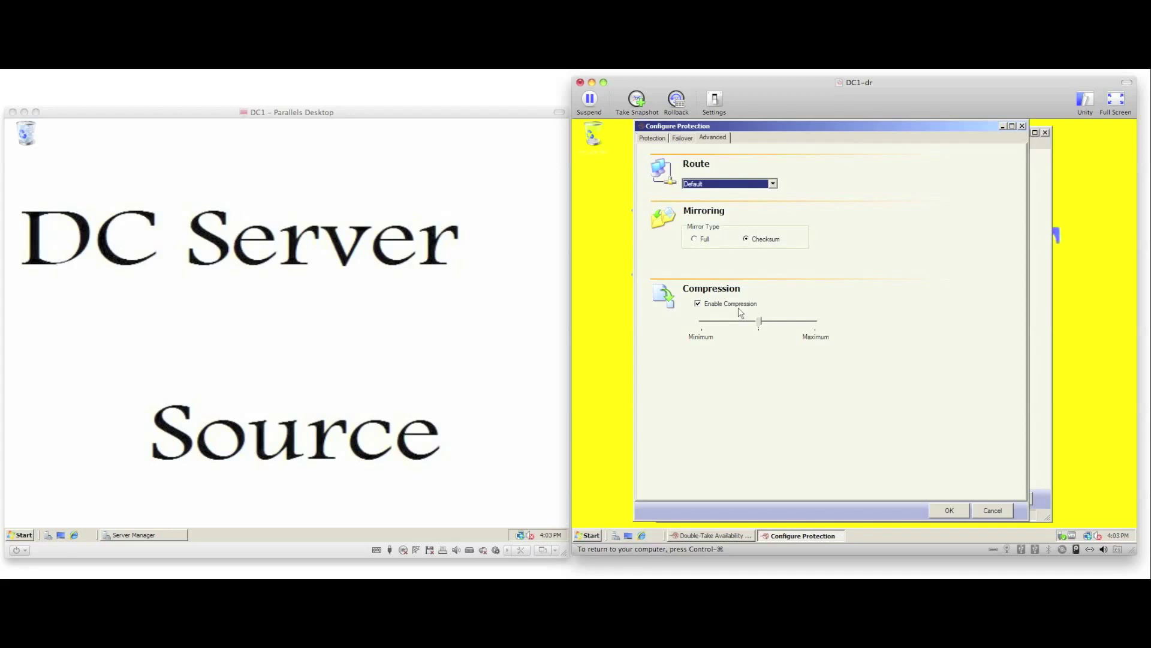
mouse_move(758, 322)
left_mouse_down()
mouse_move(708, 327)
mouse_move(811, 324)
mouse_move(775, 327)
left_mouse_up()
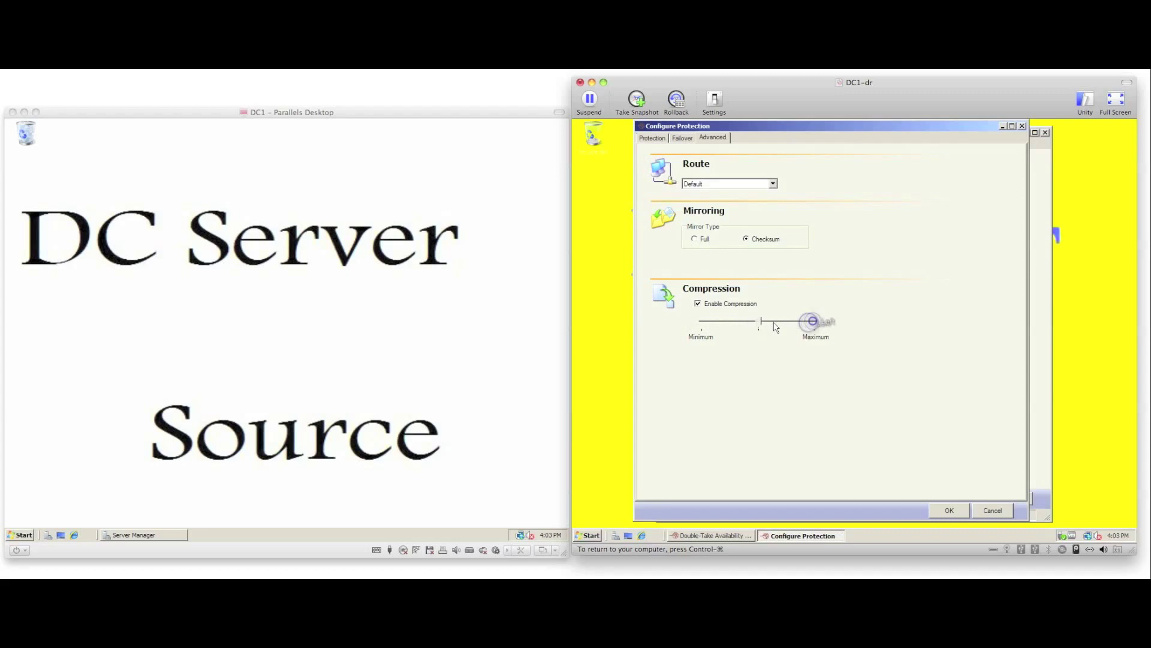
left_click(695, 304)
Save the protection settings, validate the dc1 and dc1-dr configuration, and enable protection.
left_click(941, 509)
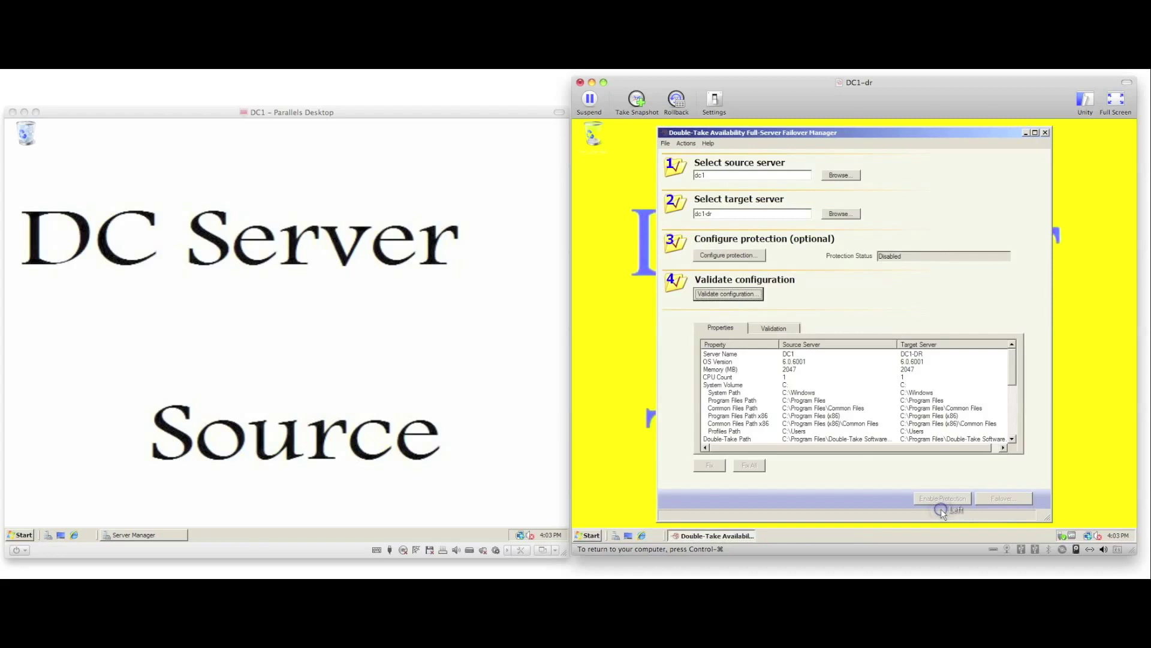
left_click(718, 293)
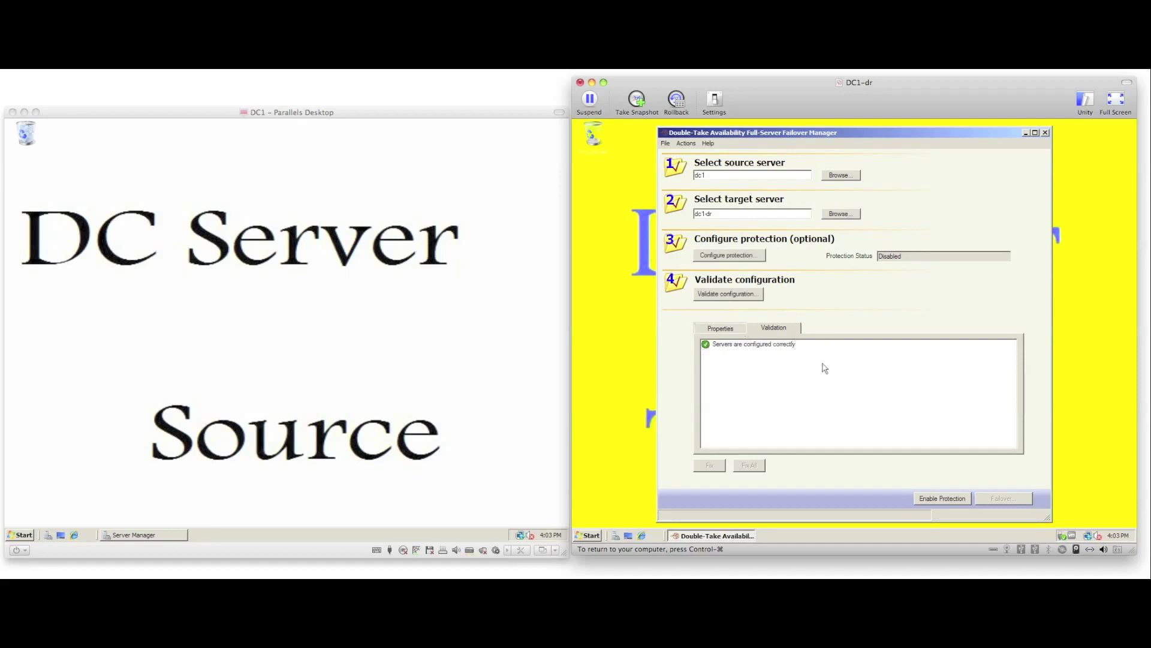
left_click(928, 499)
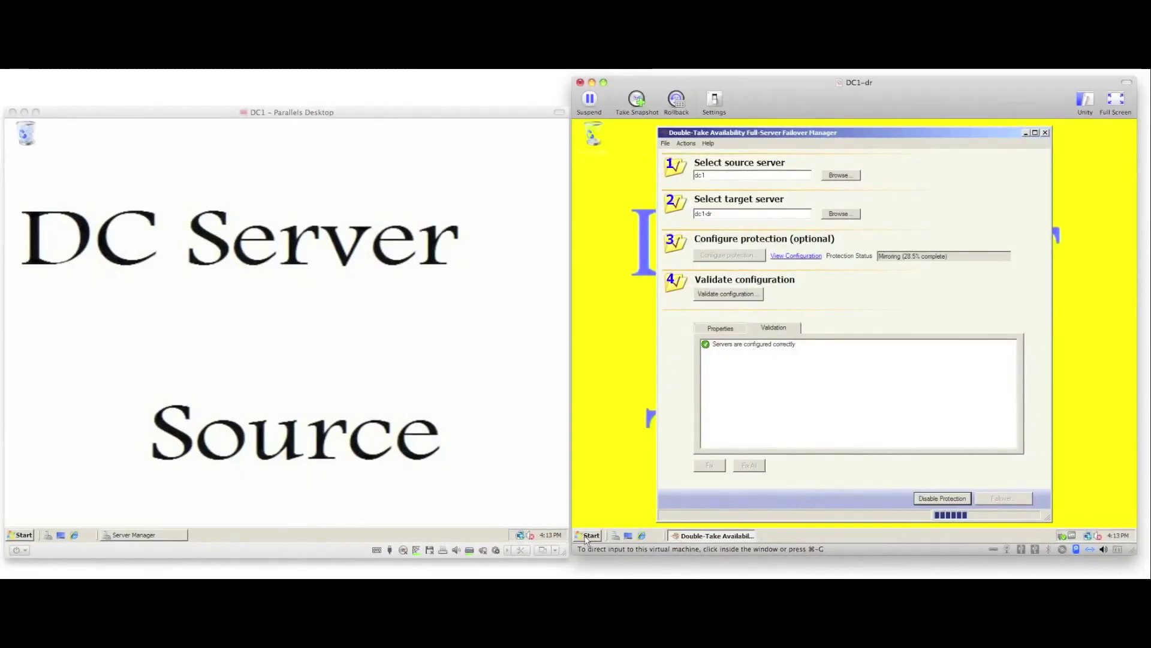
Open the C: drive in Explorer on both DC1 and DC1-dr.
key("super")
type("r")
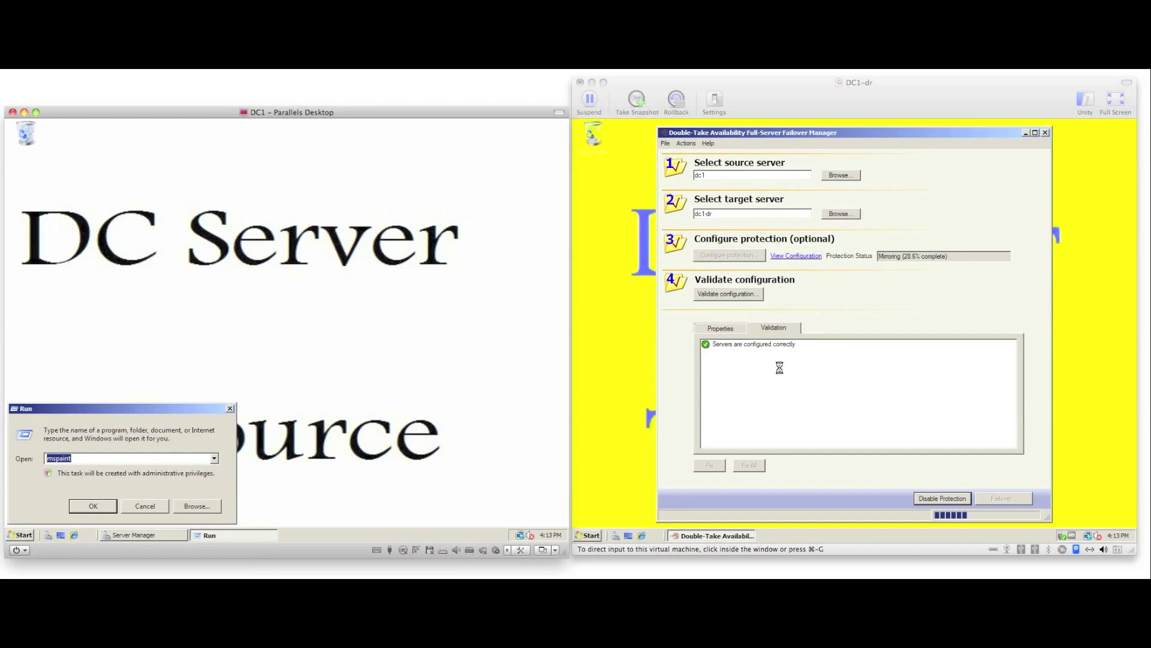
type("c:\\")
key("Return")
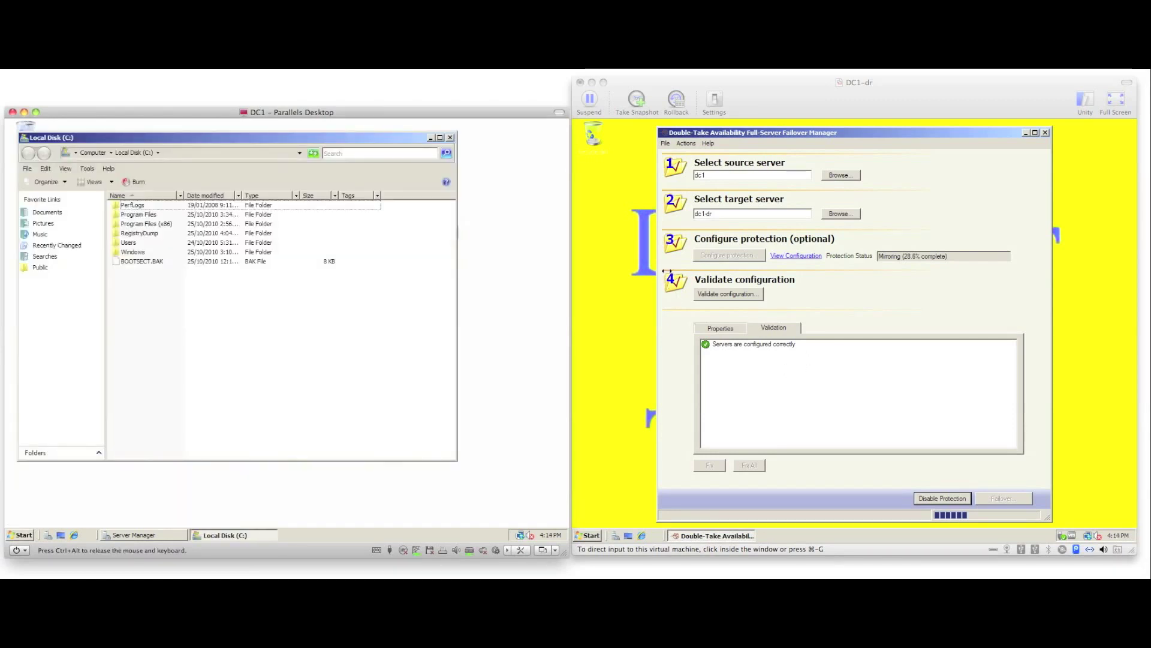
left_click(687, 274)
key("super")
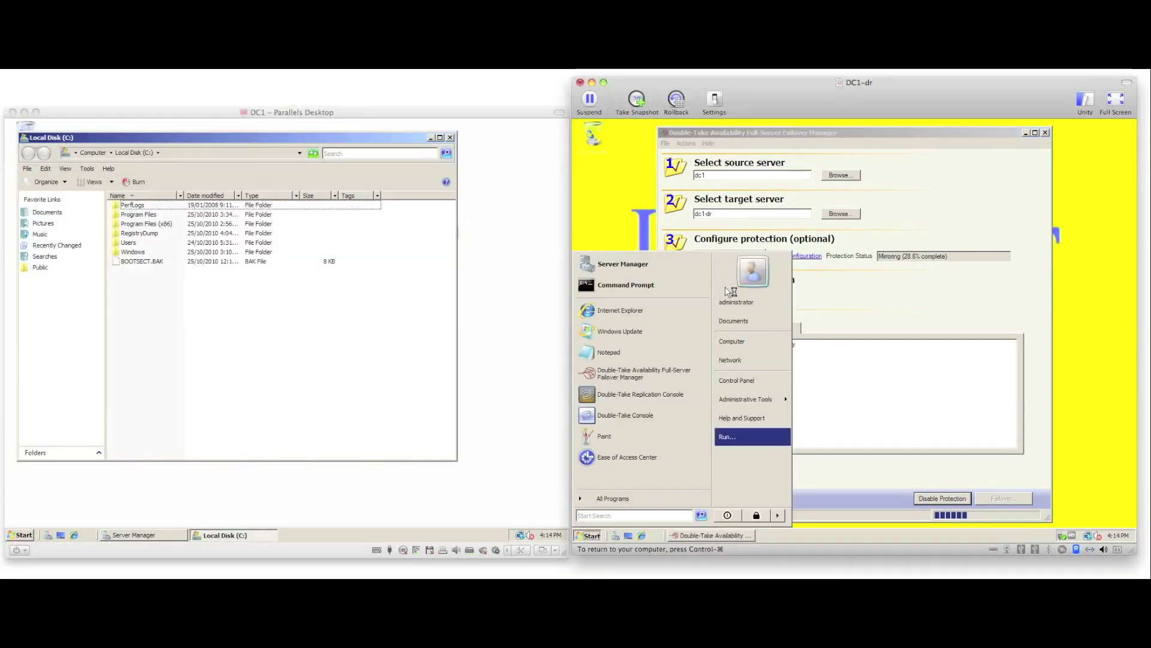
key("super+e")
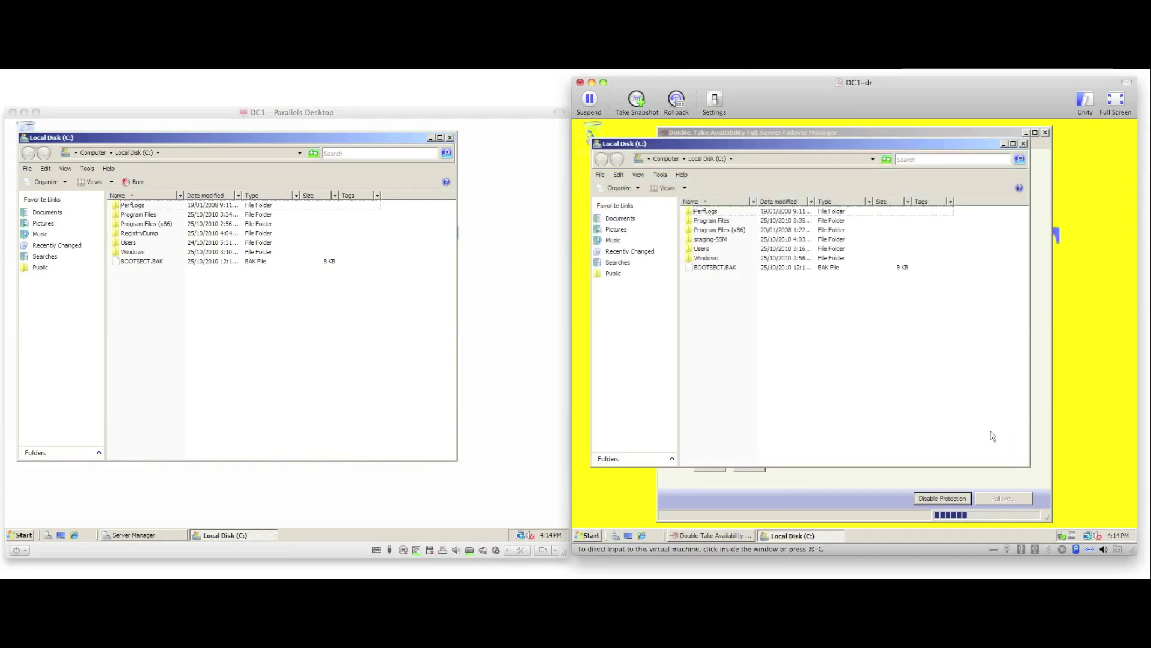
key("ctrl+super")
Create a folder named Demo of Replication on DC1's C: drive.
right_click(163, 305)
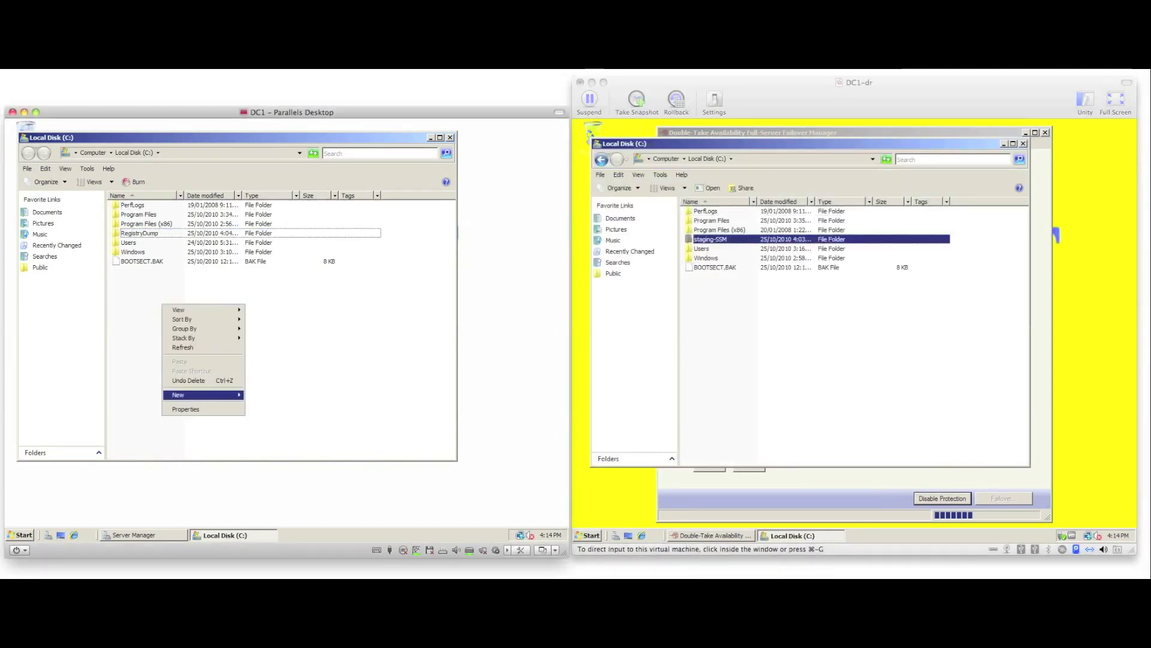
mouse_move(197, 395)
left_click(264, 395)
type("Demo of Replication")
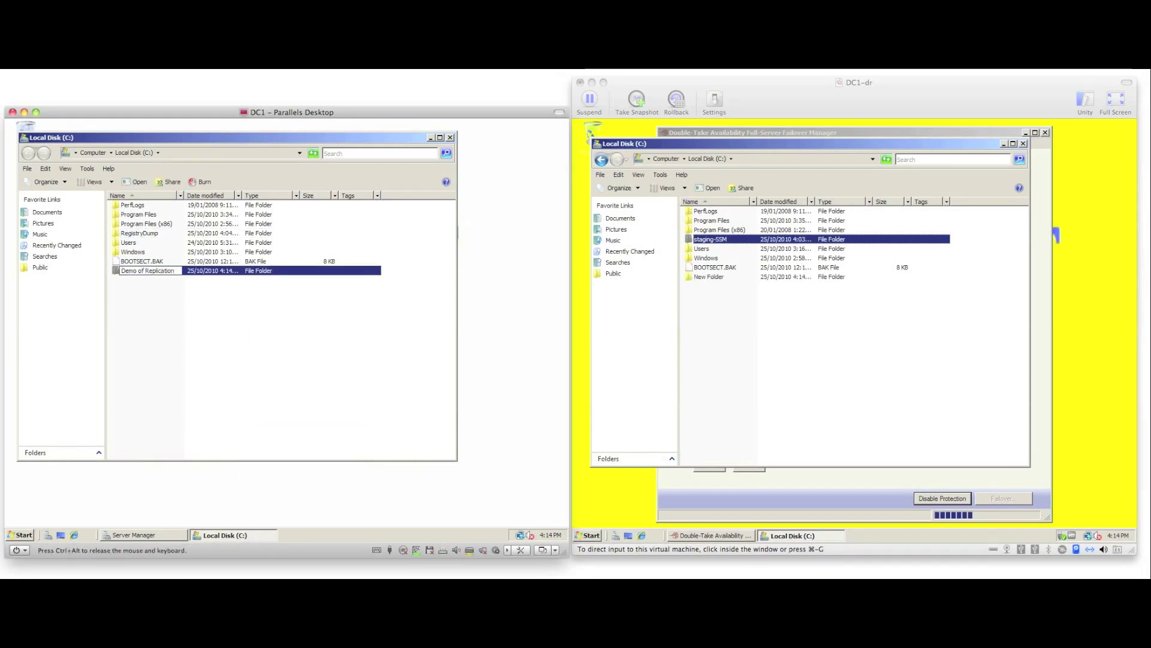
key("Return")
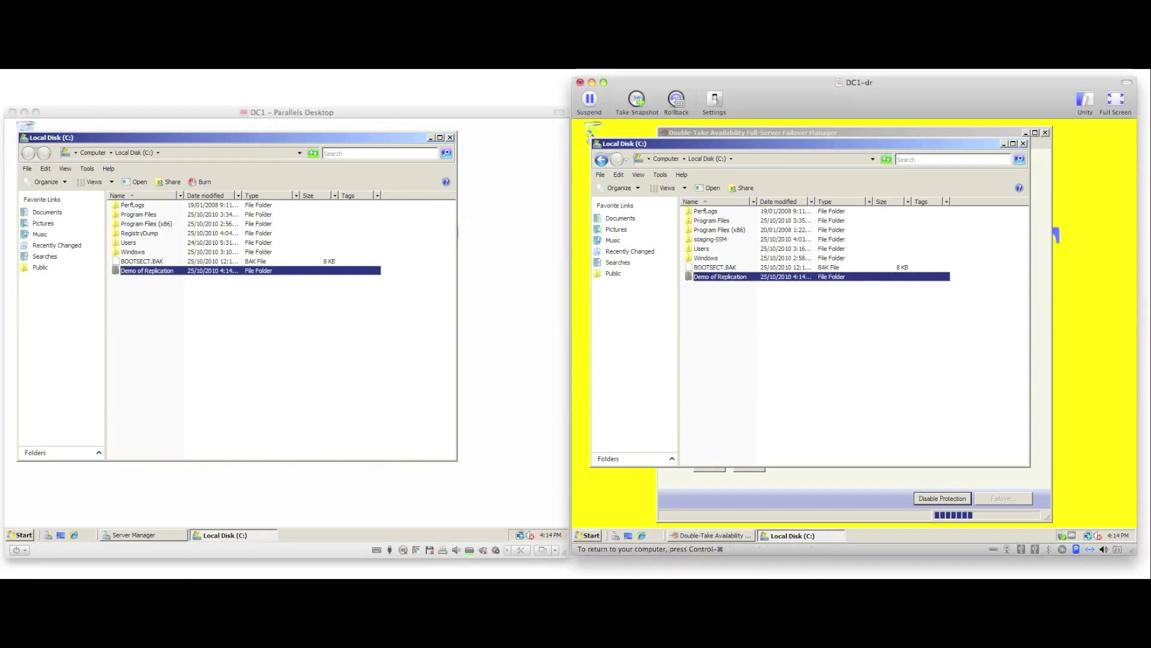
Create a rich text document My Critical Data inside Demo of Replication on DC1.
double_click(720, 276)
double_click(182, 270)
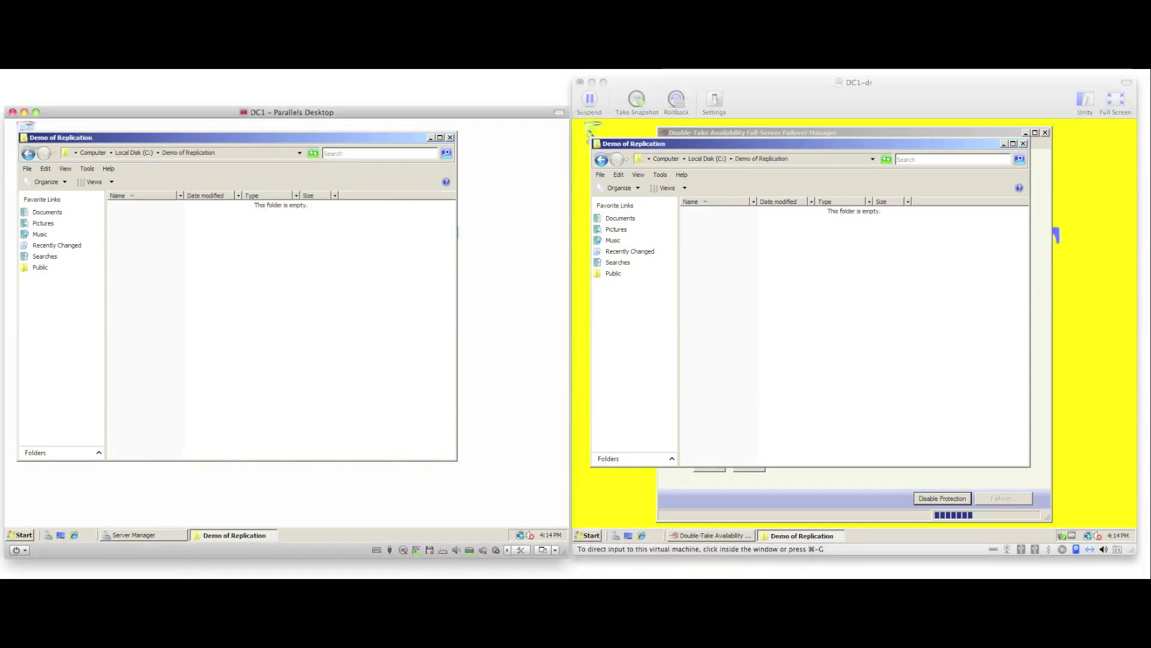
right_click(183, 270)
mouse_move(204, 374)
left_click(325, 419)
type("My Critical Data")
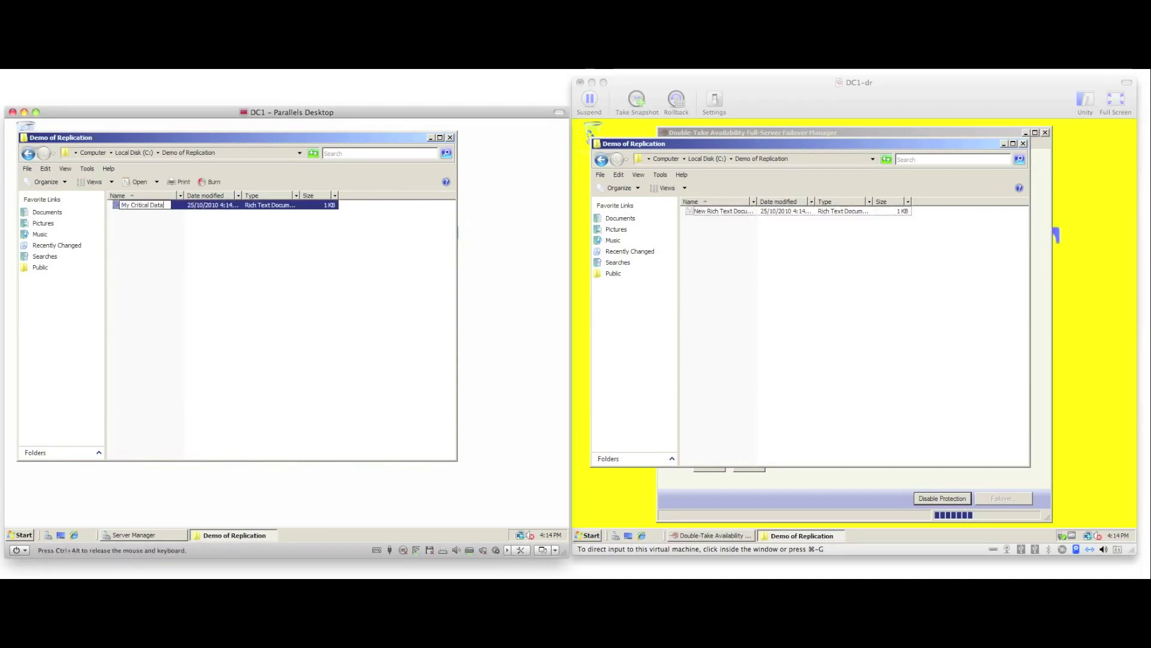
key("Return")
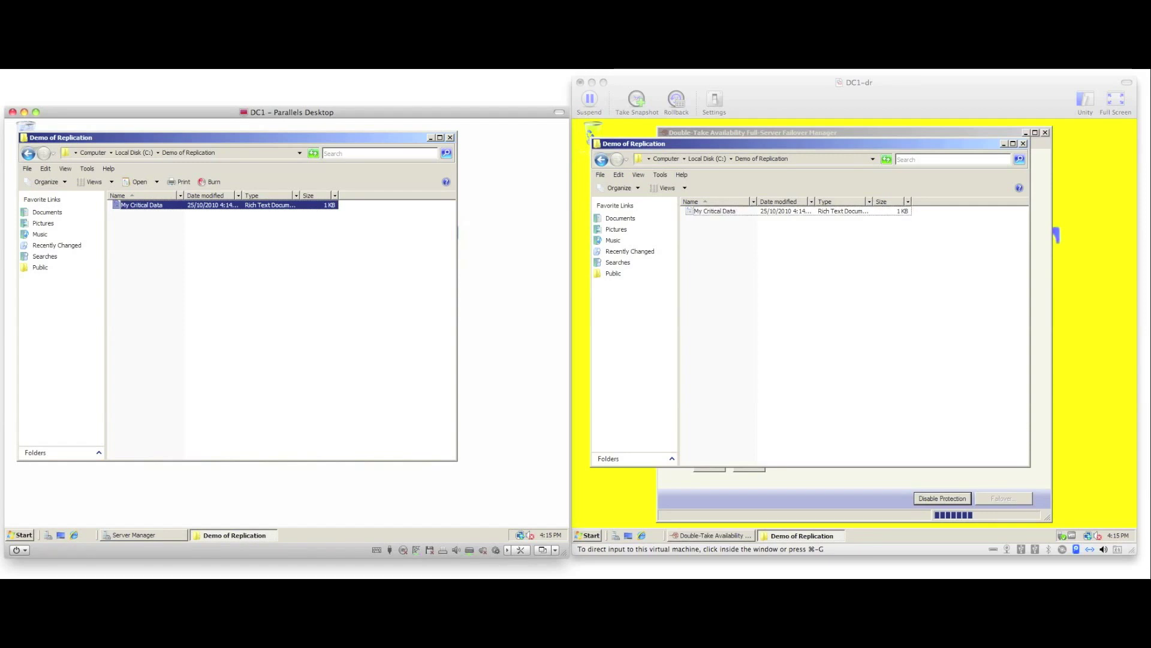
Write 'This could be an important file' into My Critical Data and verify the replica on DC1-dr.
right_click(146, 206)
left_click(161, 211)
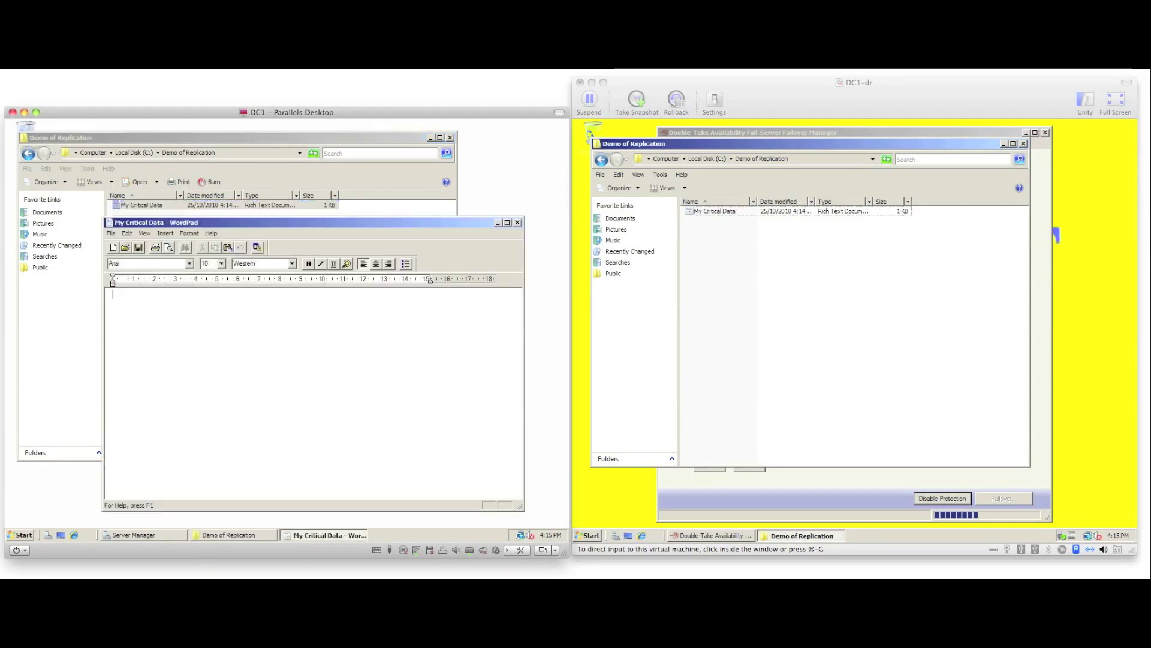
type("This cou")
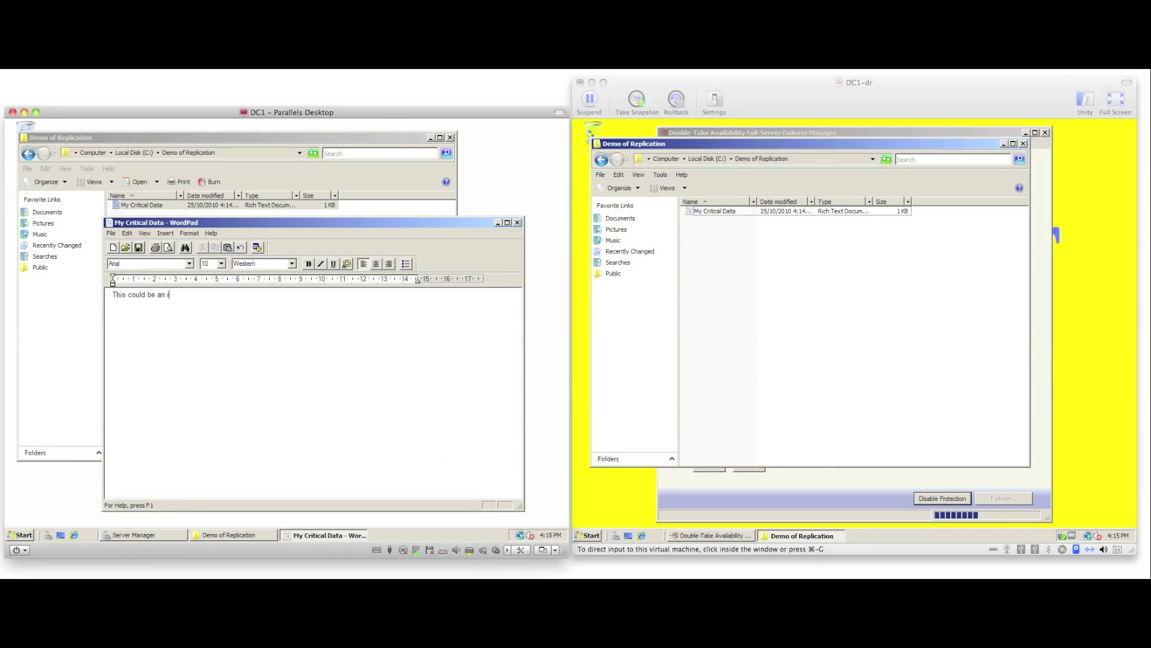
type("ld be an important file")
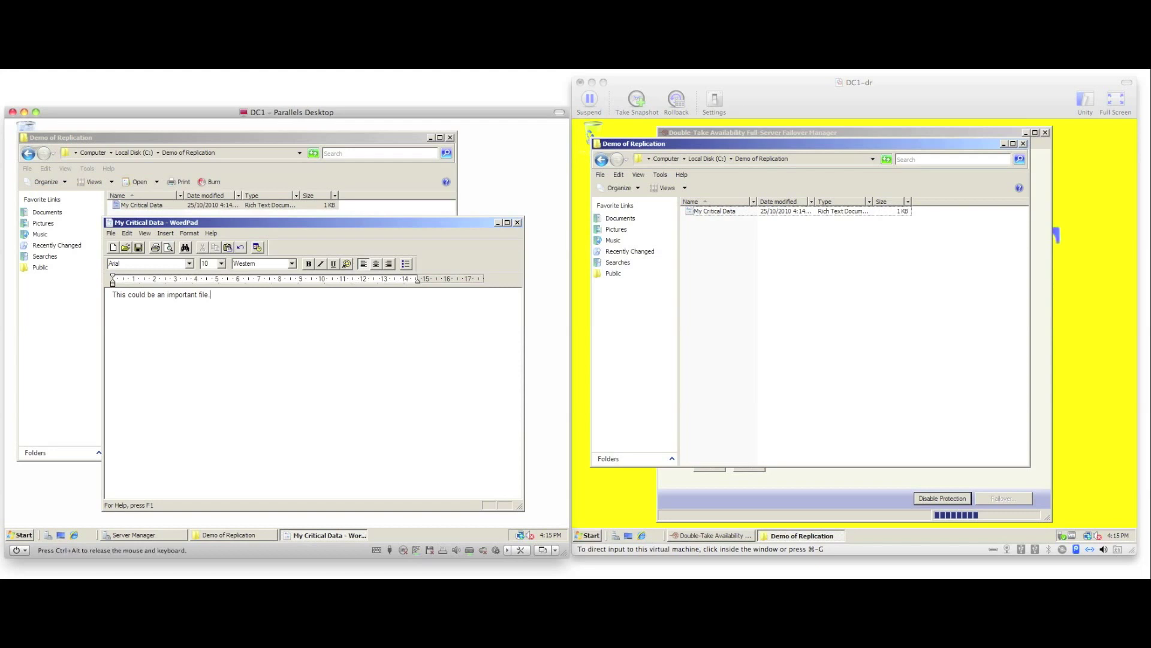
left_click(518, 223)
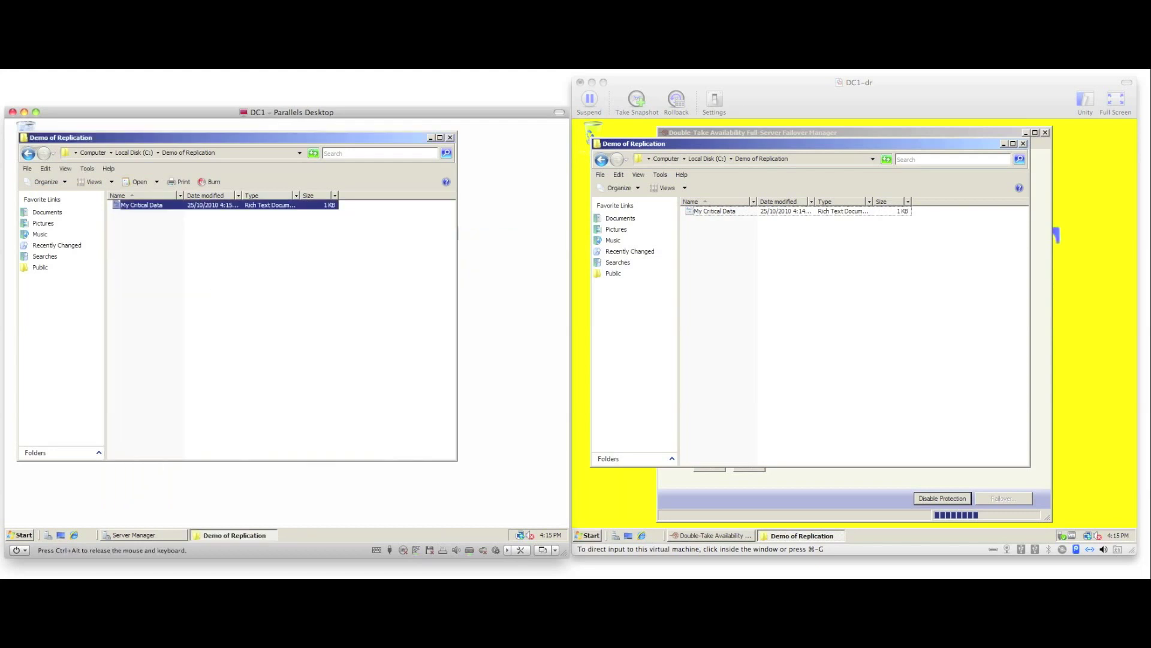
left_click(715, 211)
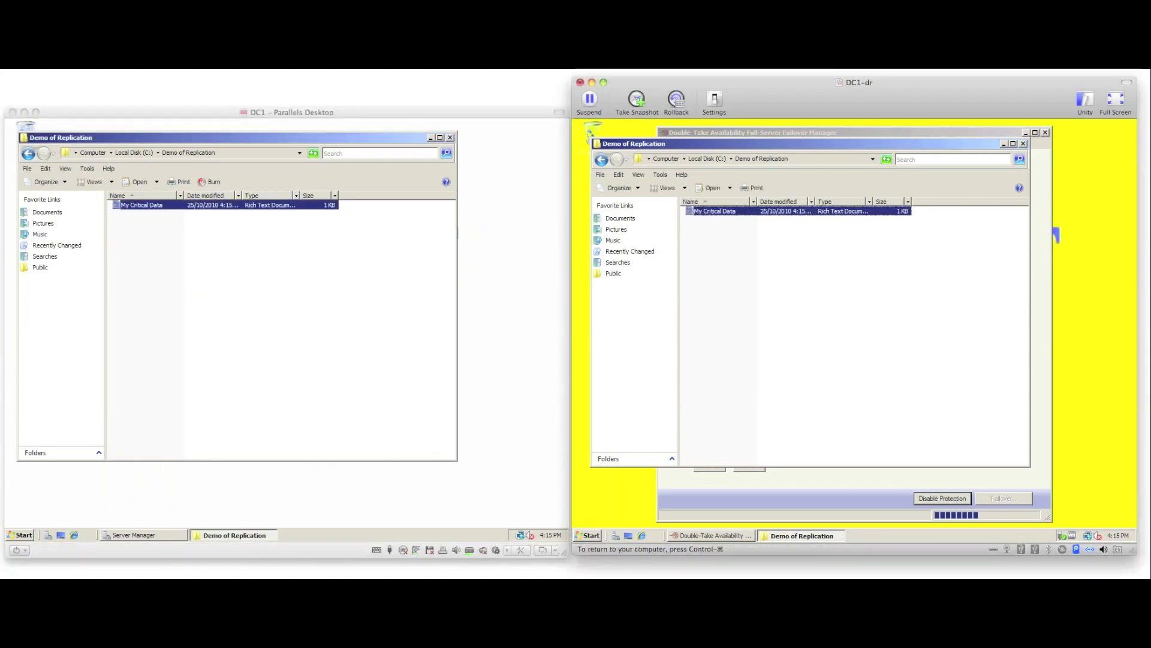
key("Return")
key("ctrl+shift+Left")
key("ctrl+shift+Left")
key("ctrl+shift+Left")
key("ctrl+shift+Left")
key("ctrl+shift+Left")
key("ctrl+shift+Left")
key("ctrl+shift+Left")
key("alt+F4")
Delete My Critical Data and then the Demo of Replication folder from DC1.
key("ctrl+super")
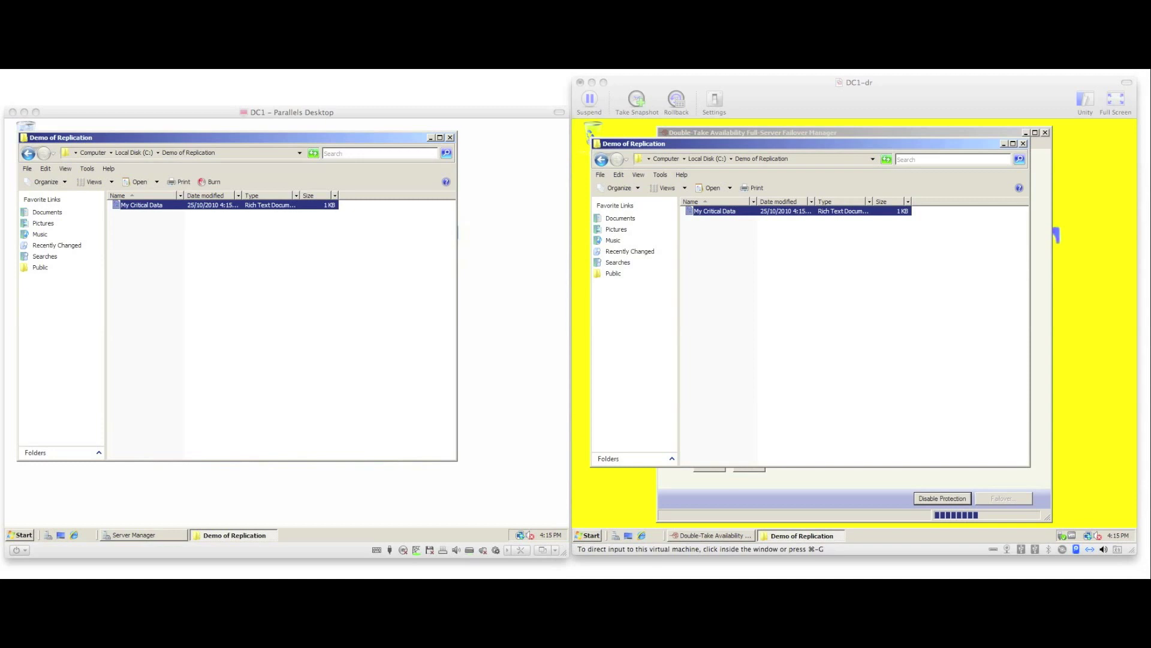
right_click(150, 207)
left_click(168, 302)
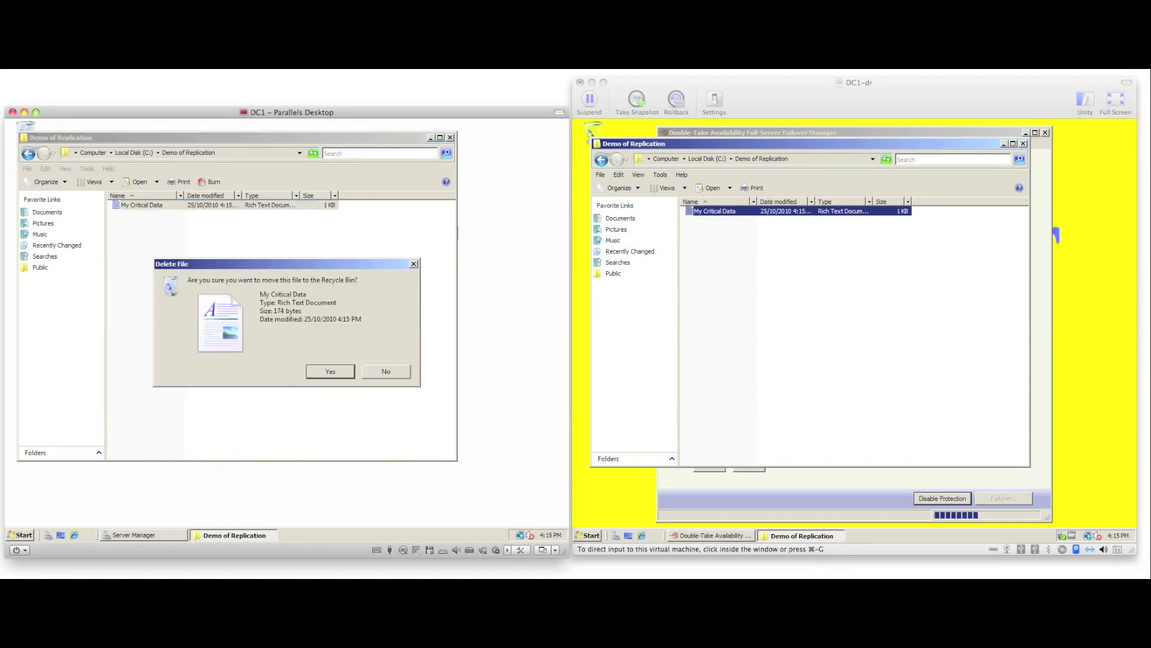
key("Return")
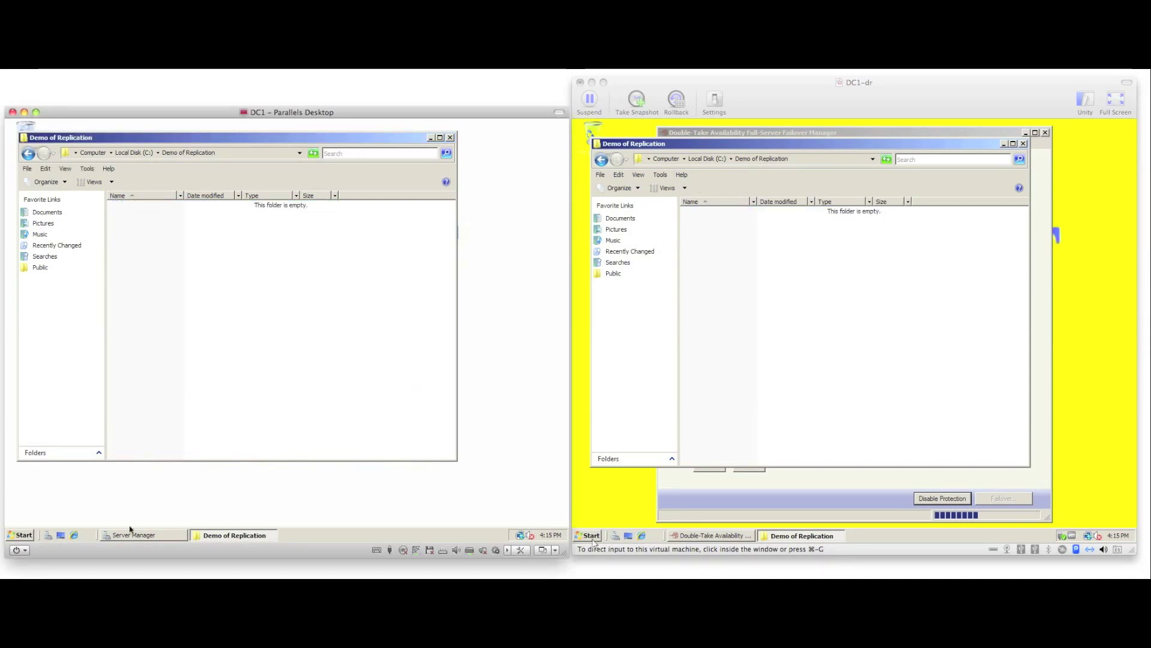
key("alt+Up")
key("super+grave")
key("alt+Up")
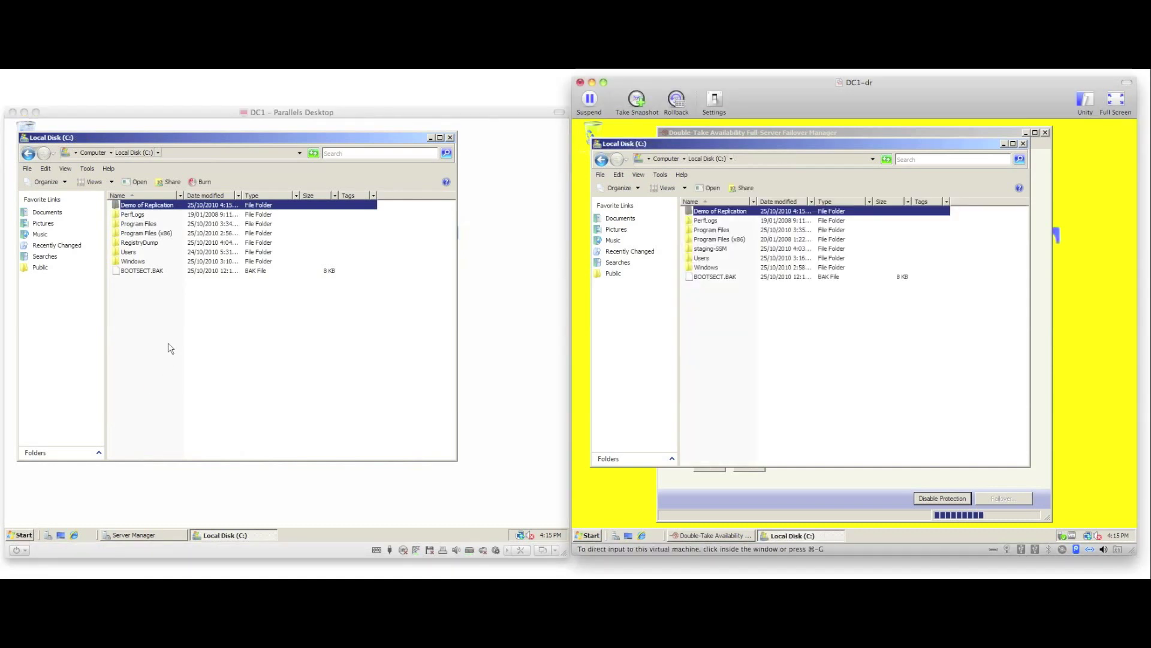
key("super+grave")
key("shift+F10")
left_click(179, 305)
key("Return")
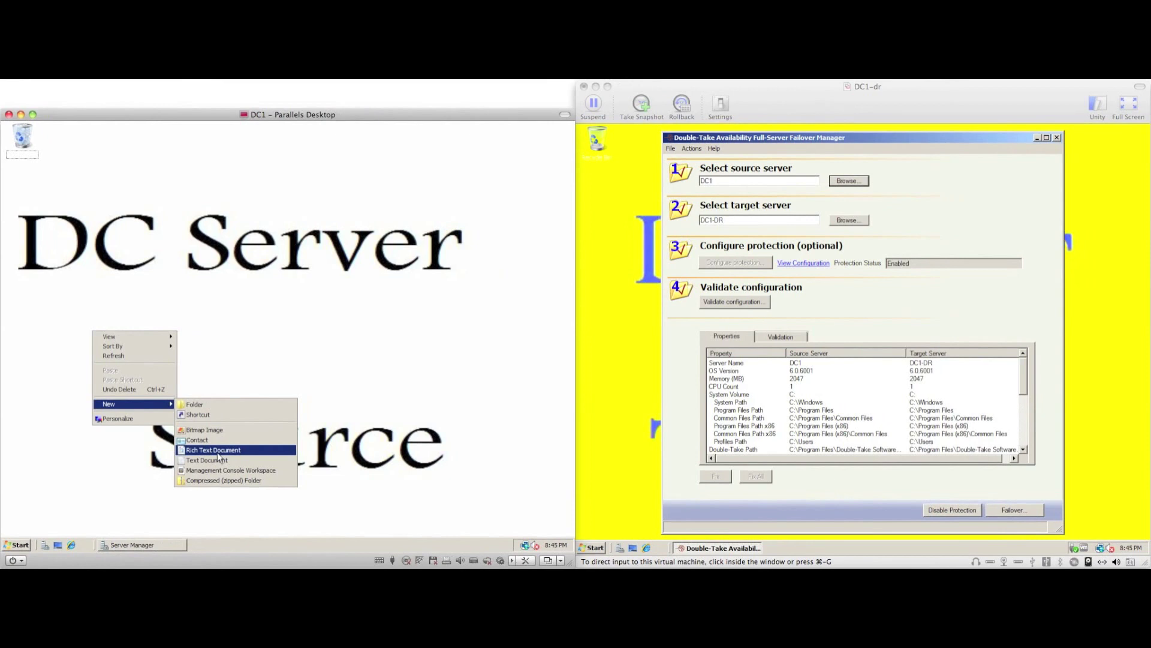
Create a new rich text document on the DC1 desktop.
left_click(217, 454)
Name the desktop document My Data and launch regedit from the Run prompt.
type("My Data")
key("Return")
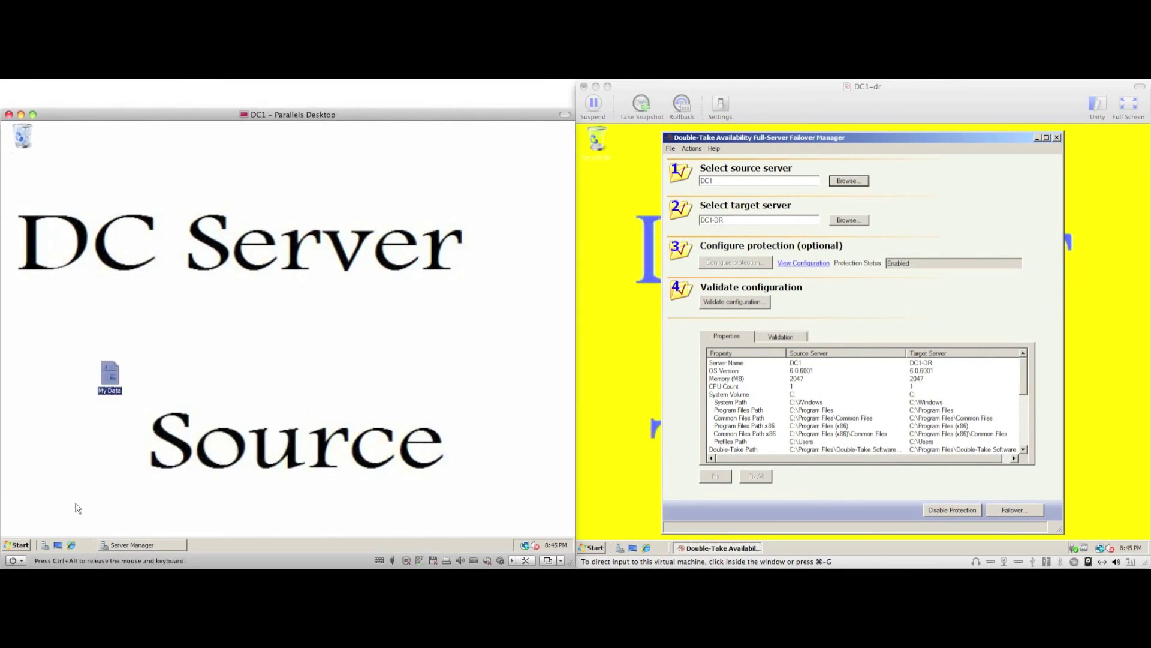
left_click(12, 545)
left_click(158, 444)
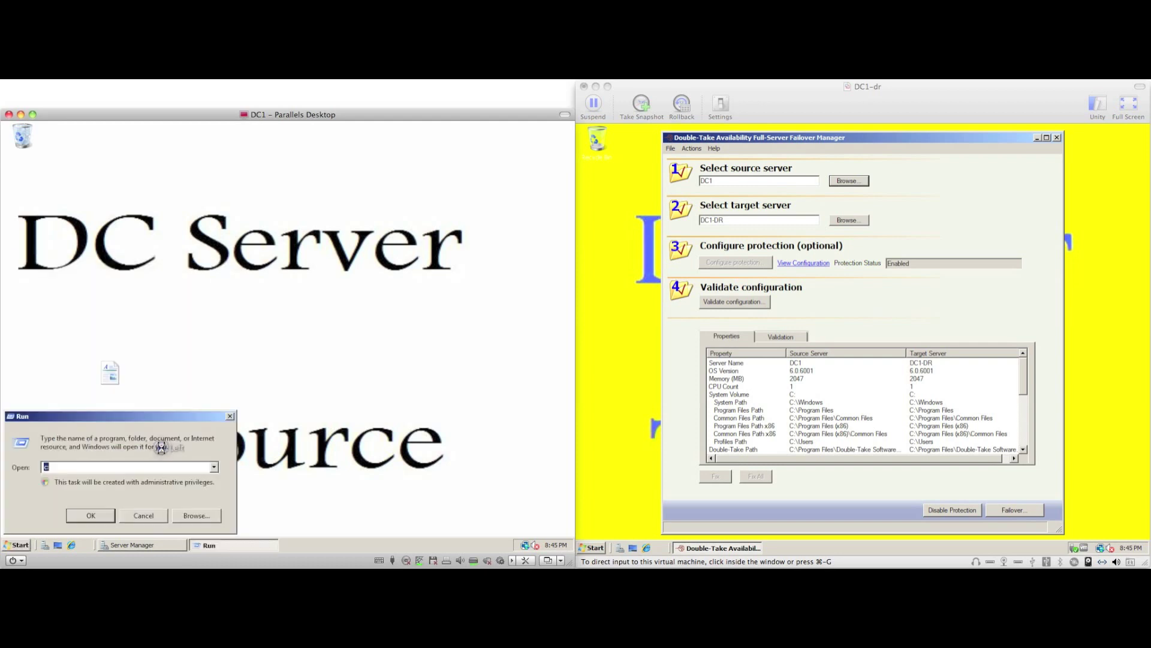
type("regedit")
key("Return")
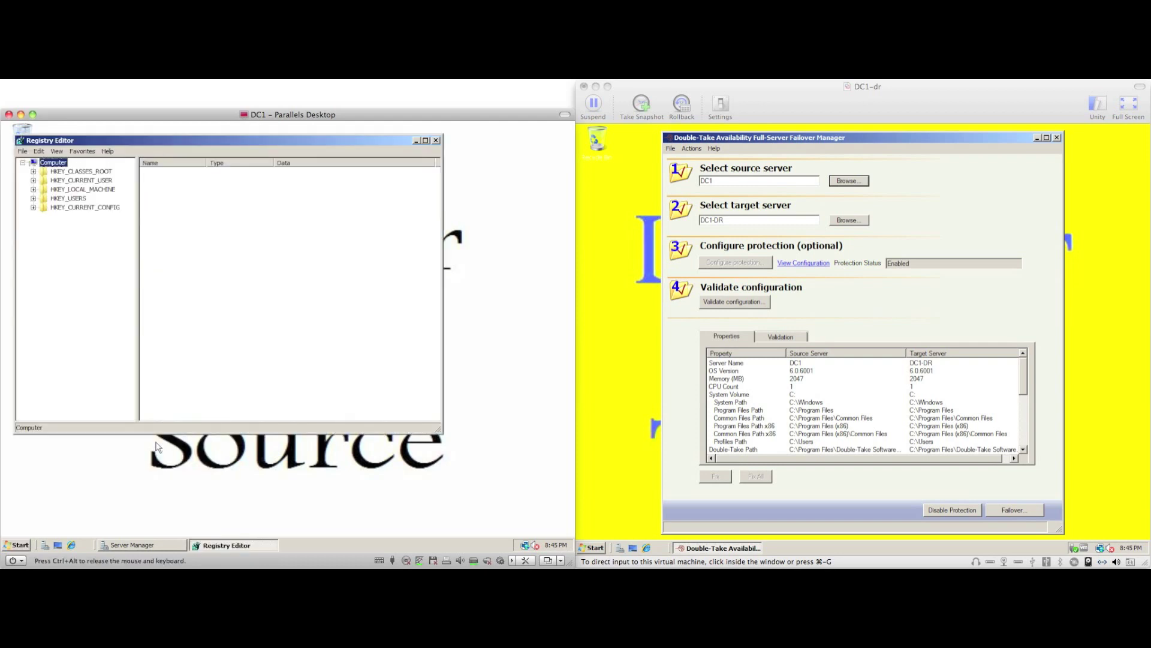
Add a key named My Key under HKEY_LOCAL_MACHINE\SOFTWARE\NSI Software.
left_click(33, 190)
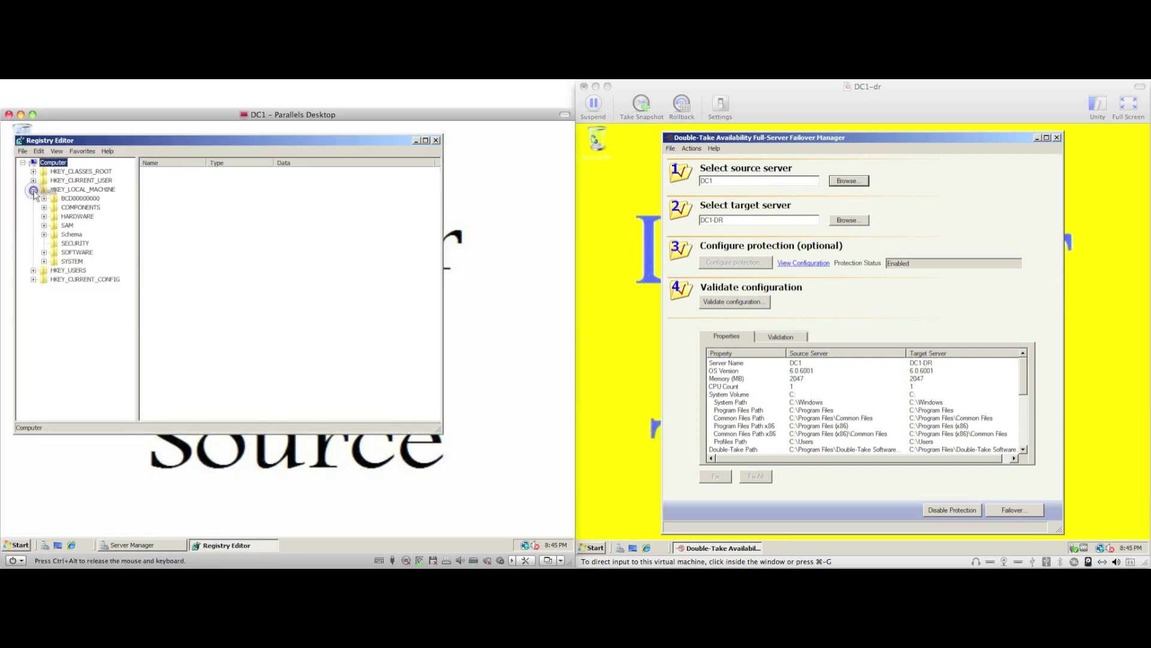
left_click(43, 252)
double_click(74, 298)
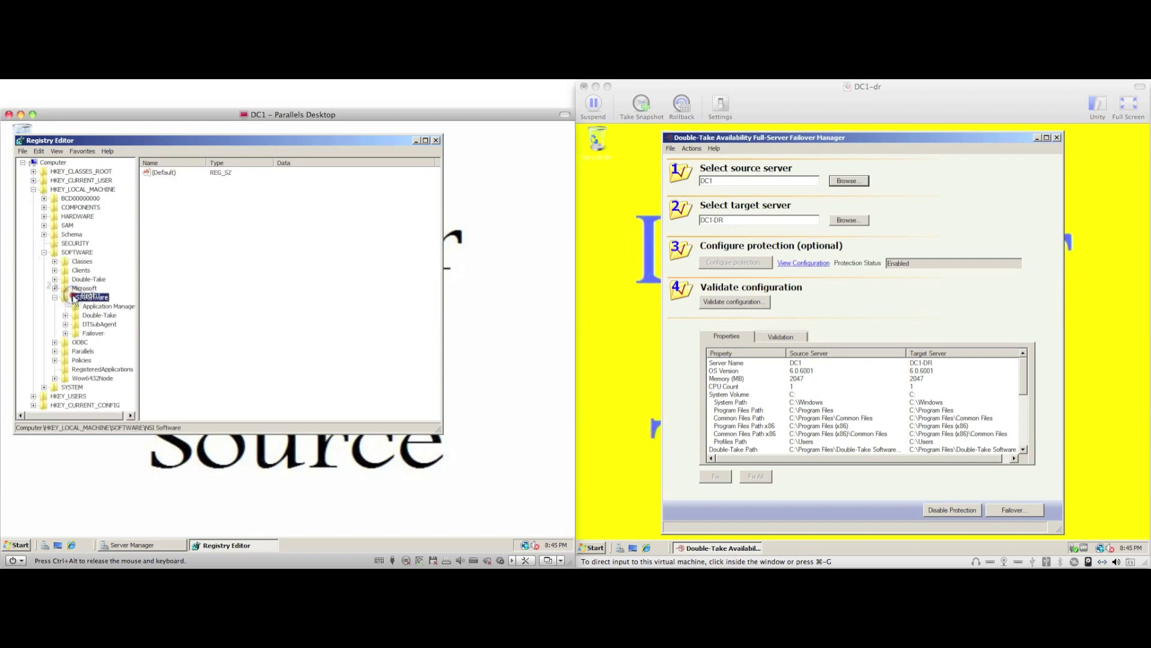
right_click(75, 297)
mouse_move(103, 311)
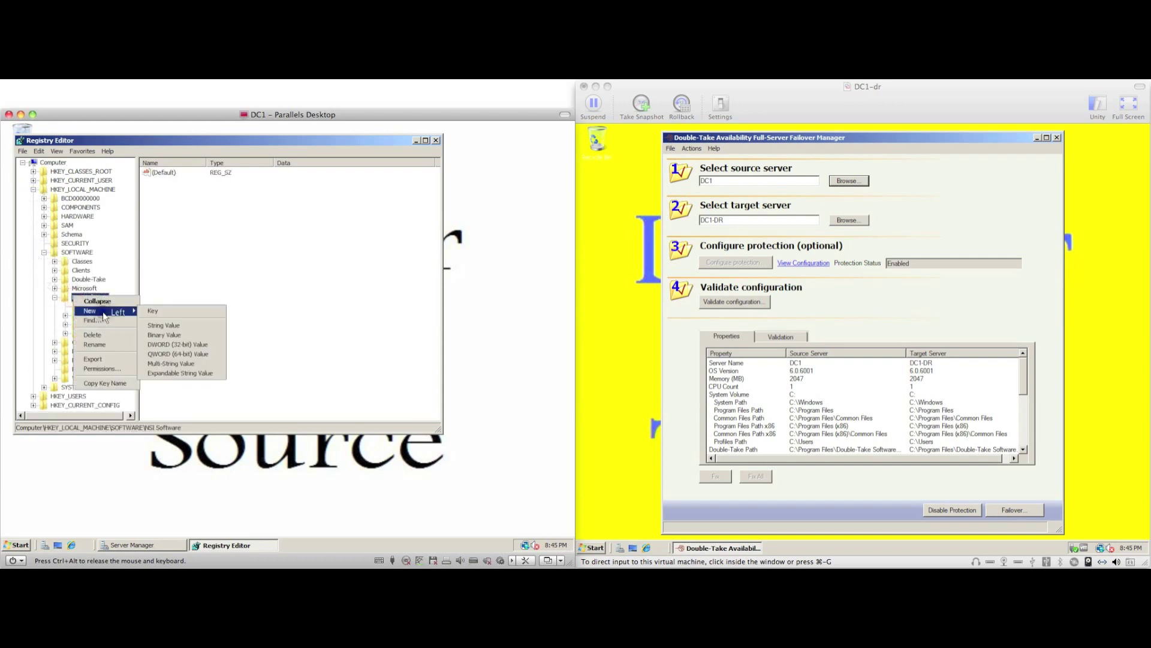
left_click(168, 312)
type("M")
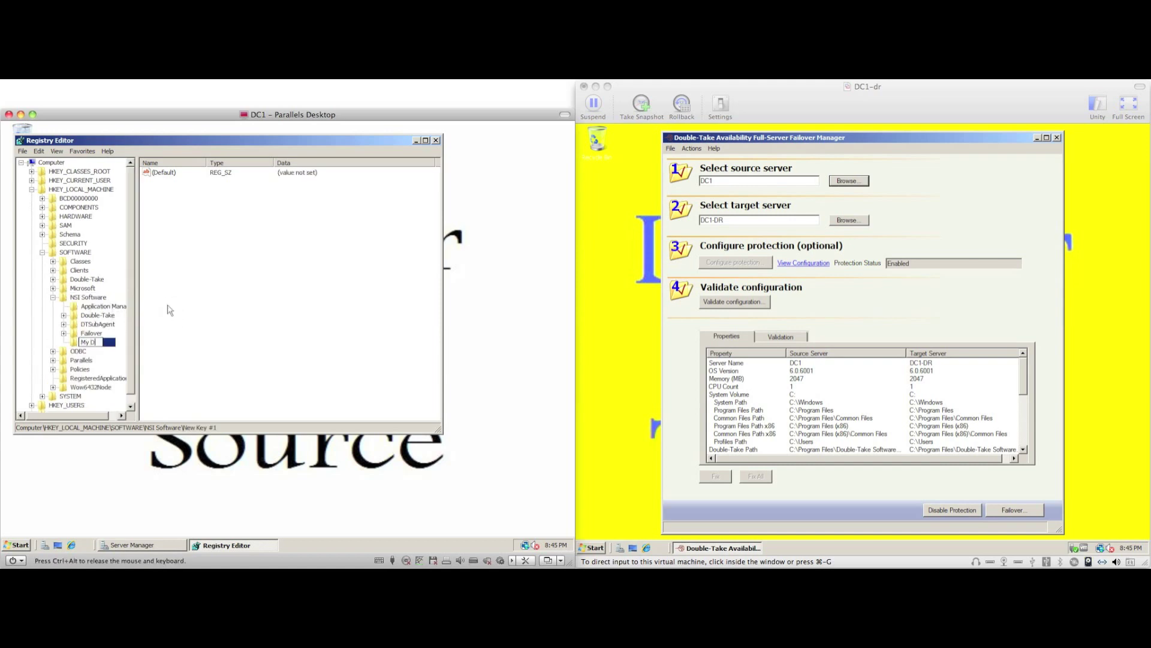
type("y Key")
key("Return")
Add a DWORD (32-bit) value named My Value to My Key and close Registry Editor.
right_click(168, 310)
mouse_move(190, 318)
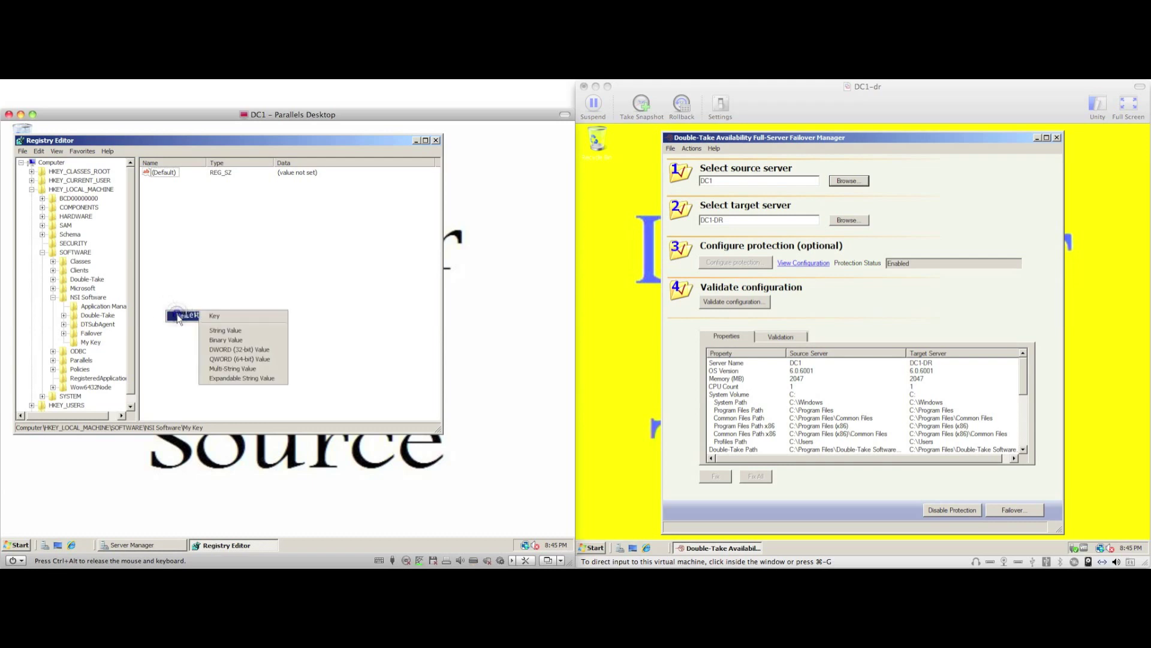
left_click(237, 349)
type("My Value")
key("Return")
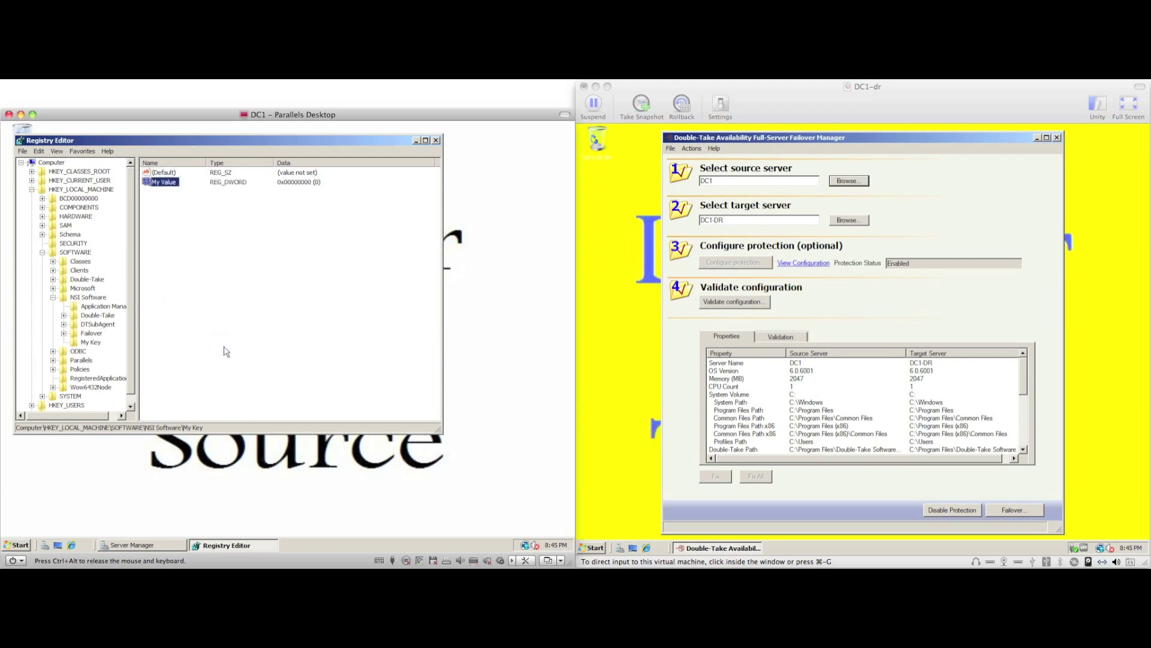
left_click(435, 140)
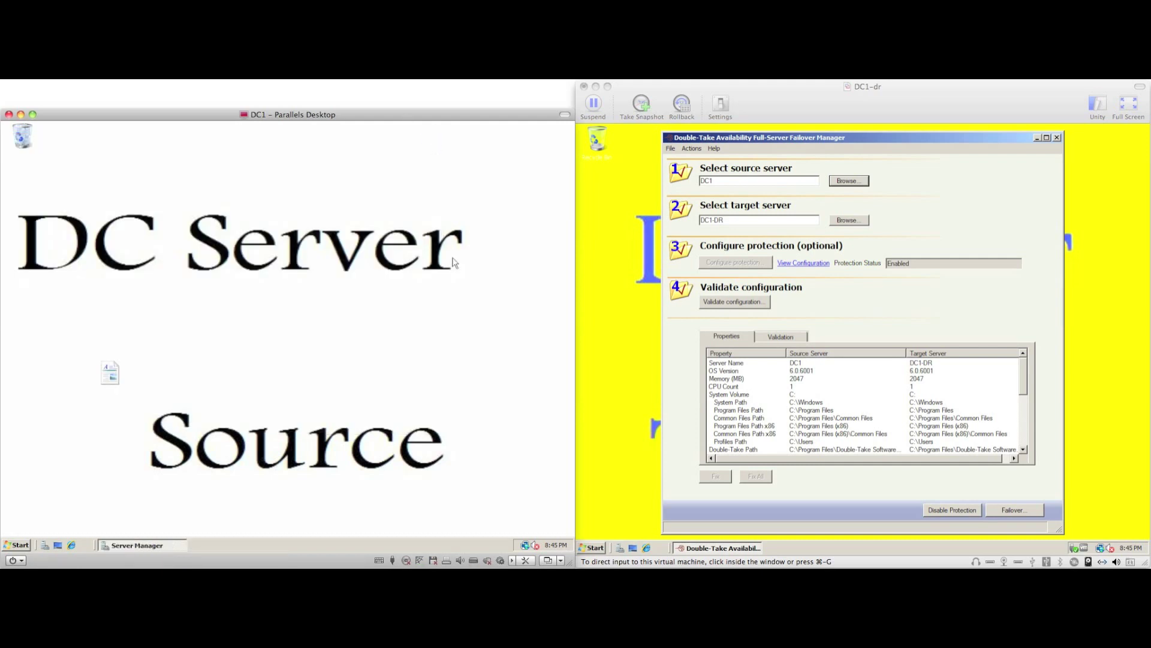
Disable DC1's Local Area Connection through the Network and Sharing Center.
right_click(524, 546)
left_click(504, 539)
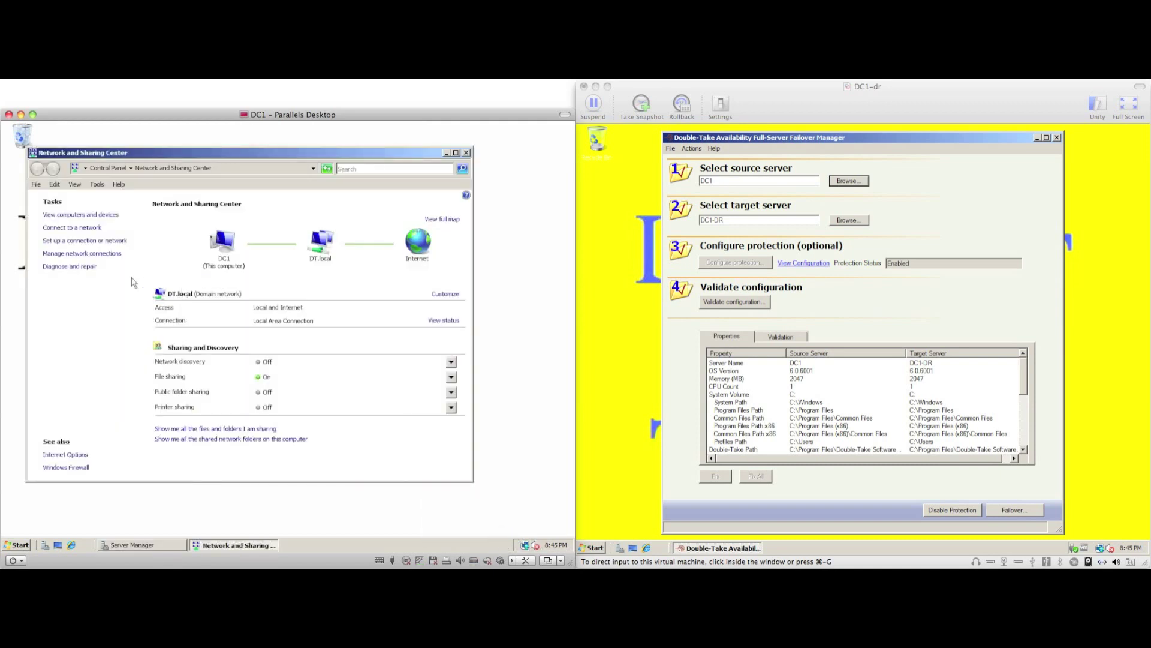
left_click(75, 254)
right_click(74, 249)
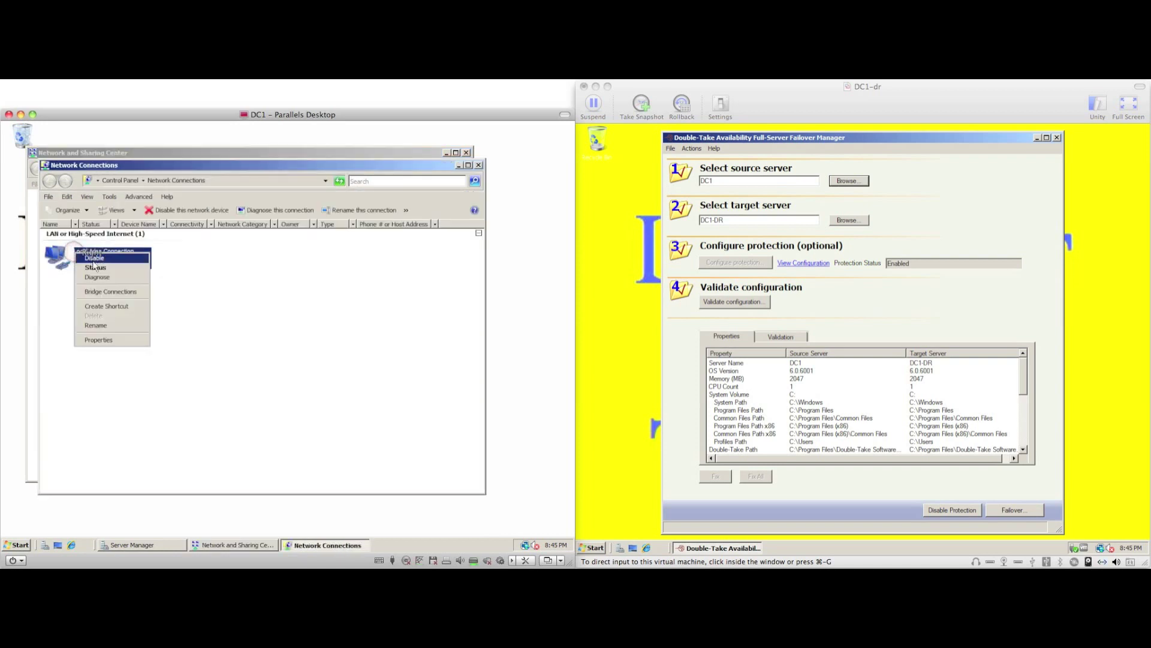
left_click(94, 259)
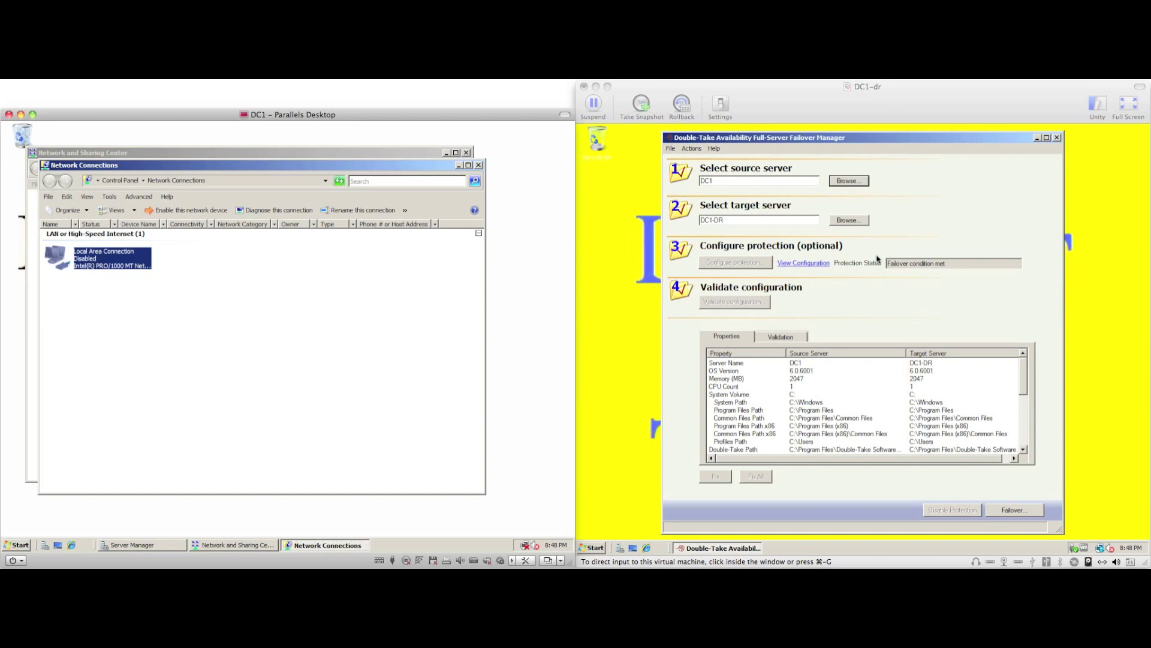
Fail DC1 over to DC1-DR using live data with source shutdown, then close DC1's Network Connections window.
left_click(1000, 511)
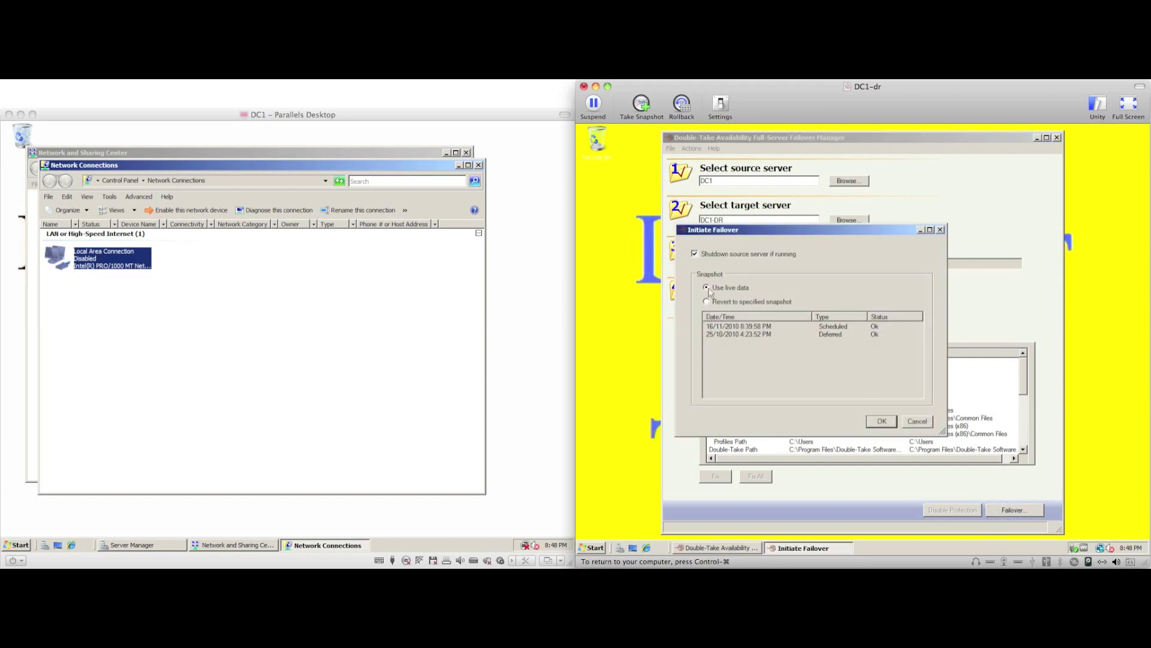
left_click(875, 422)
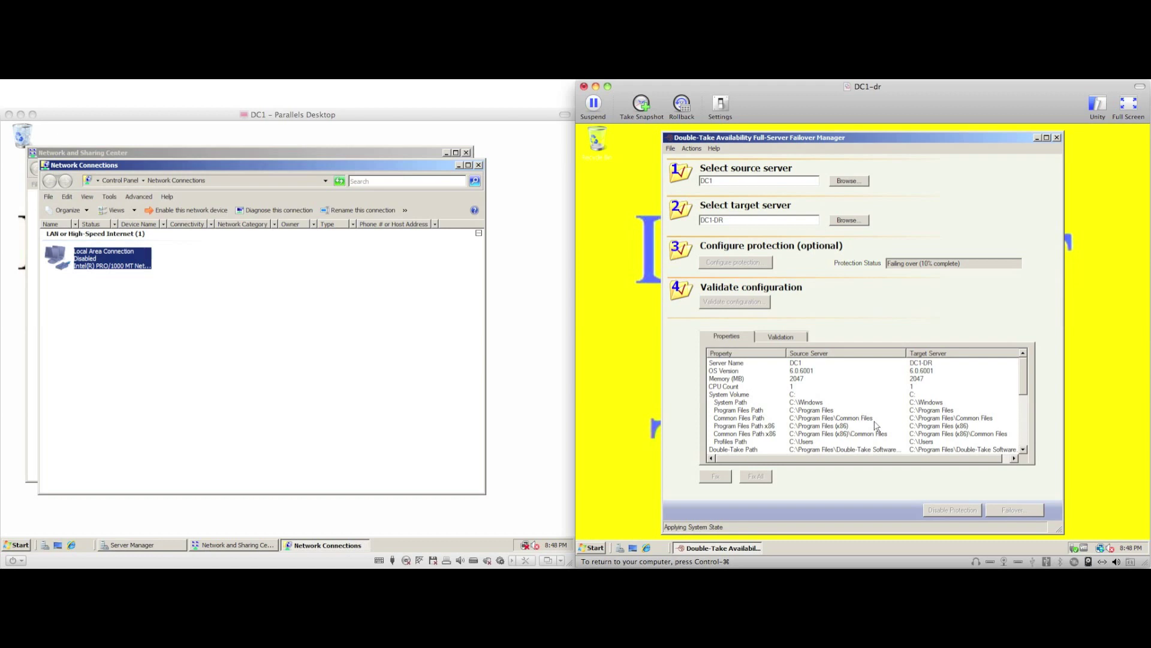
key("ctrl+super")
left_click(478, 168)
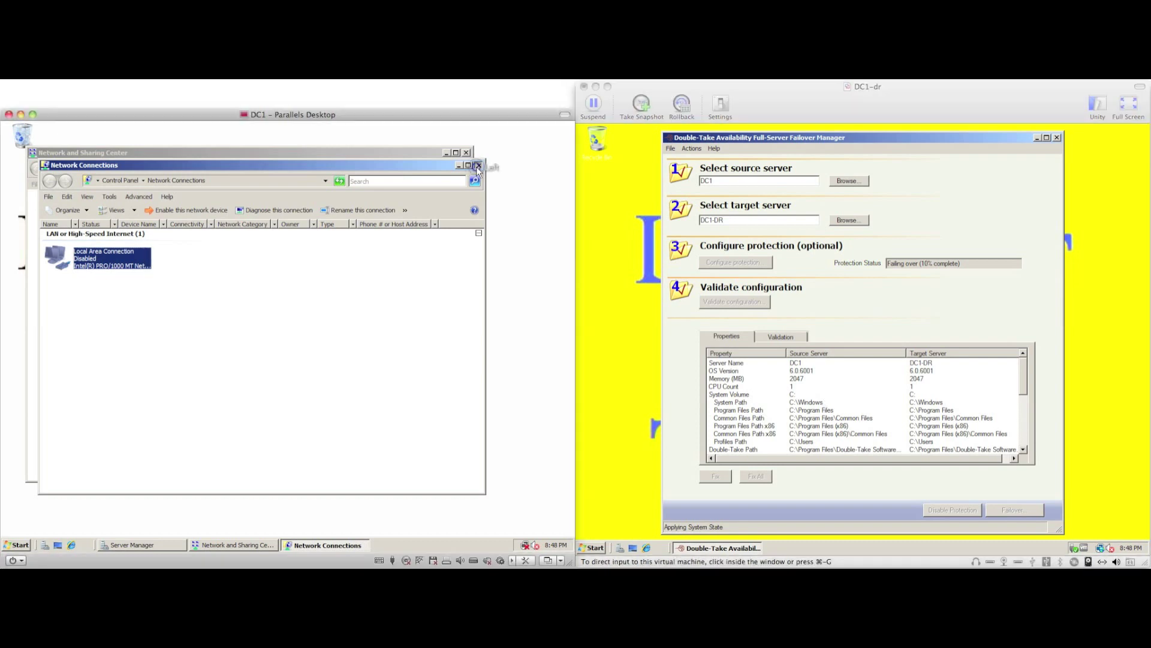
left_click(478, 166)
Close the Network and Sharing Center window on DC1 while DC1-DR reboots.
left_click(464, 154)
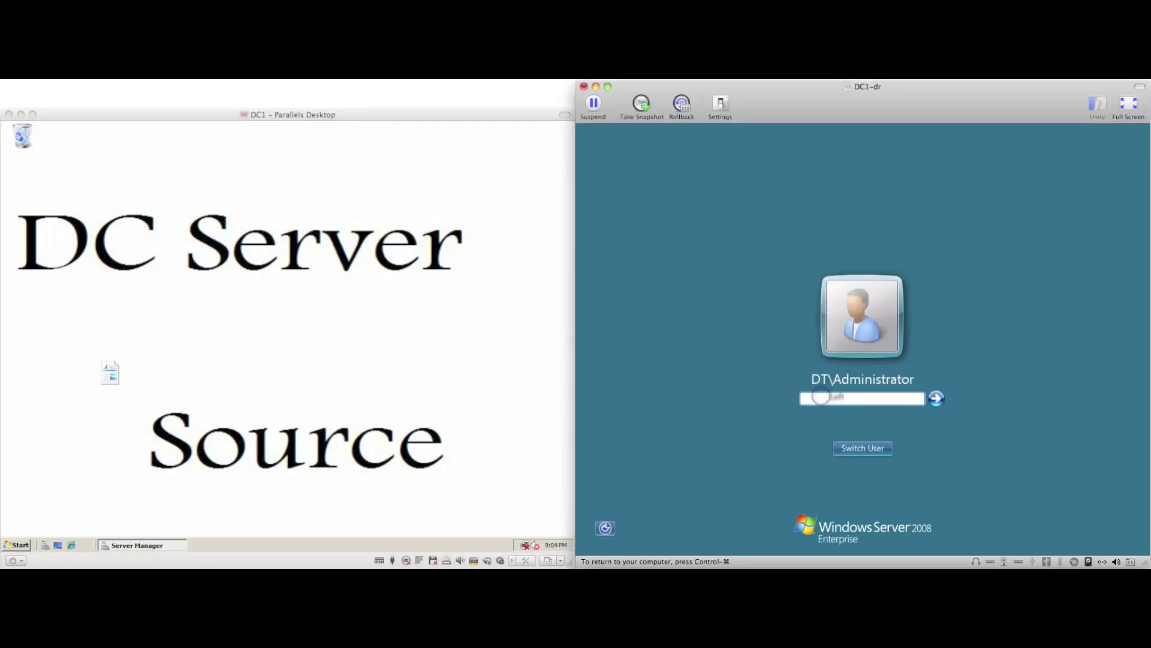
Sign in to DC1-DR as administrator with the account password and launch regedit from Run.
type("********")
key("Return")
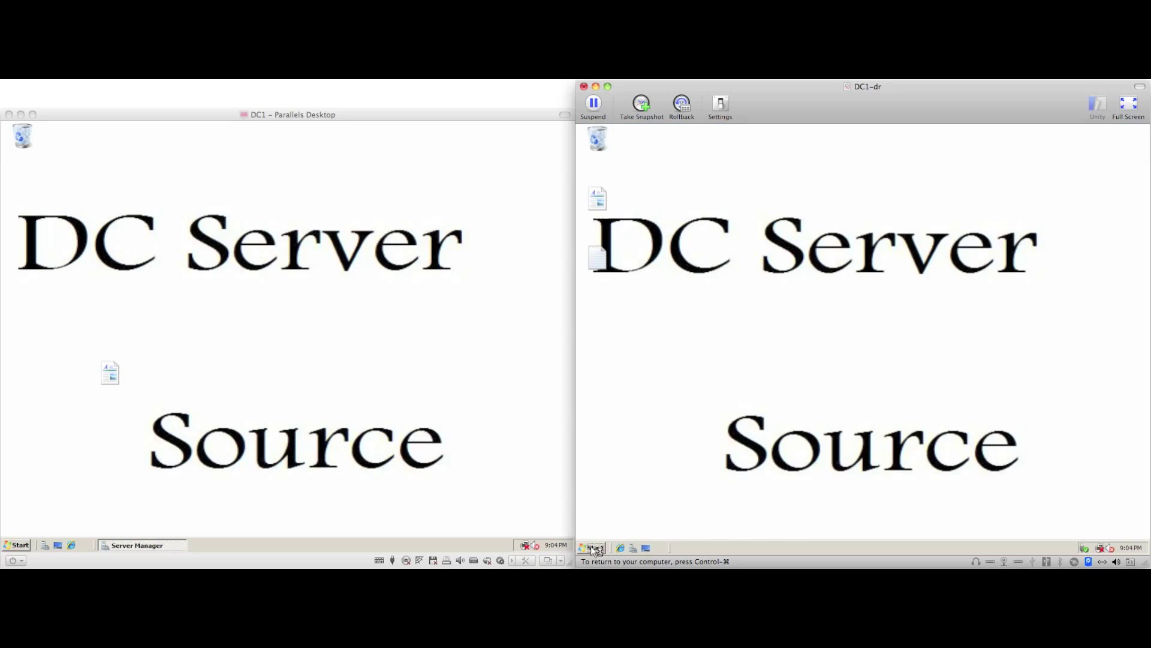
left_click(594, 548)
left_click(733, 448)
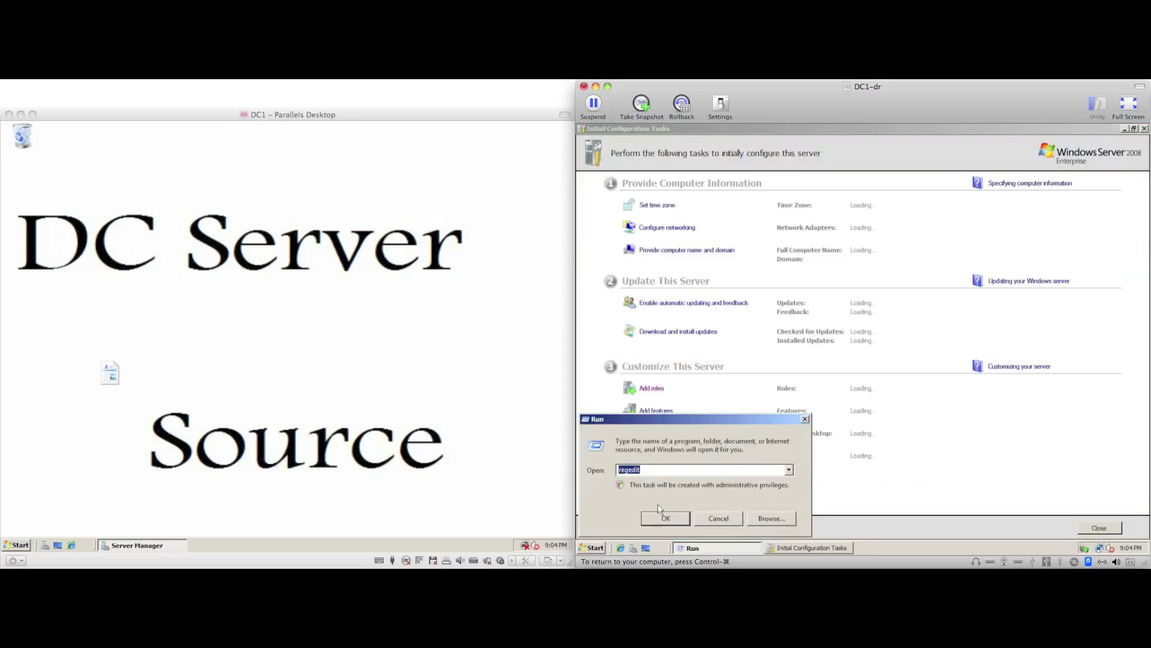
left_click(658, 519)
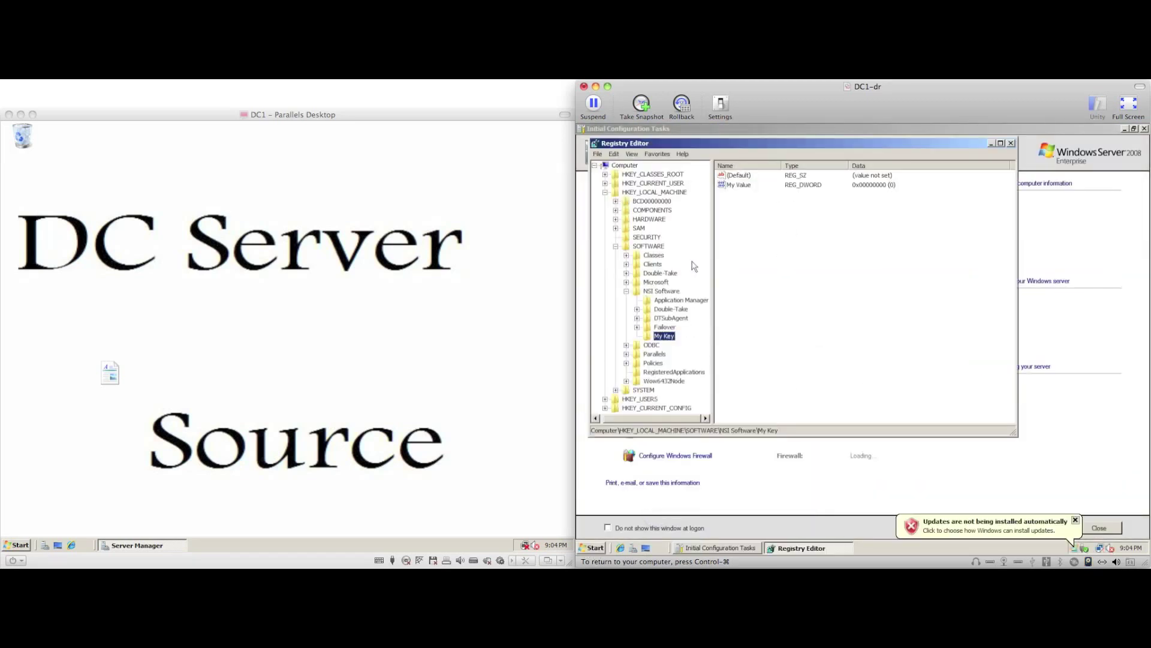